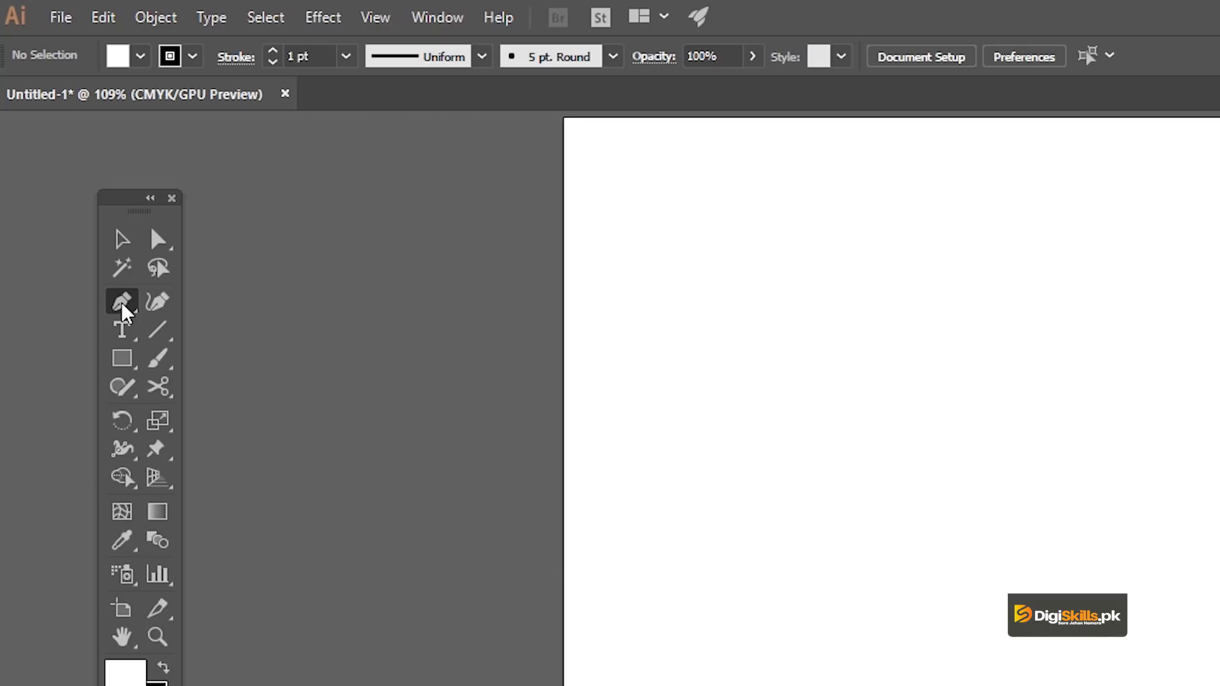
- Draw a square about 2.01 in wide on the artboard with the Rectangle tool and select it
click(123, 306)
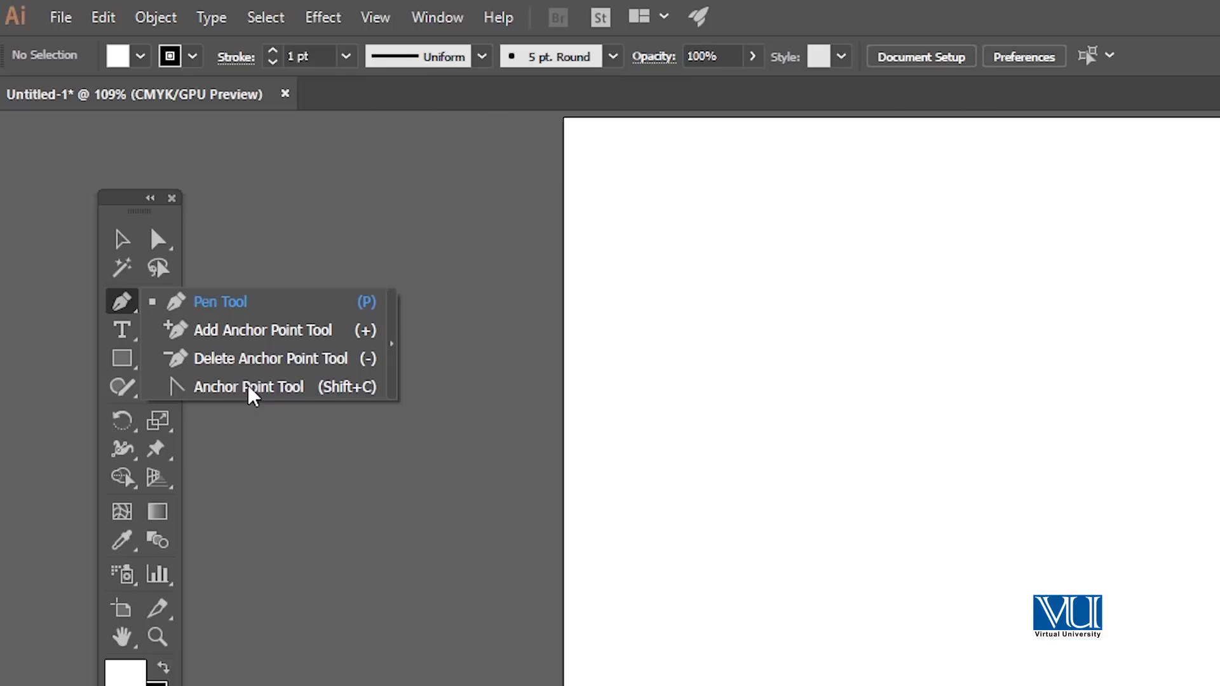
click(248, 389)
click(131, 357)
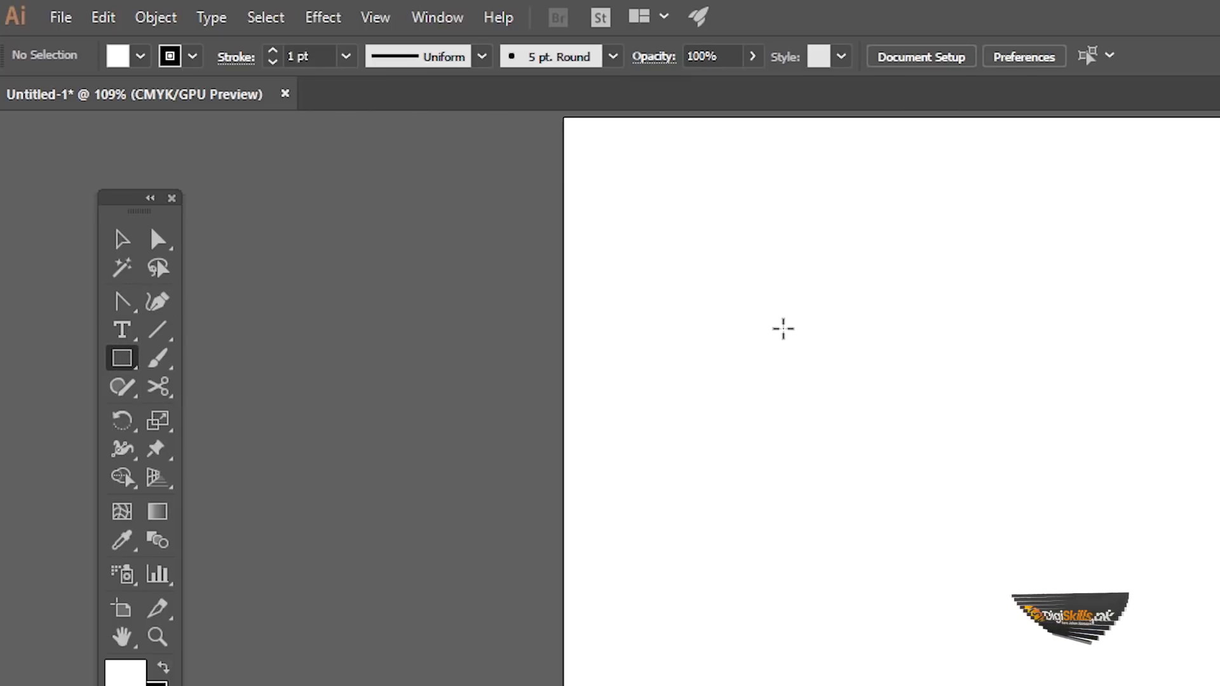
drag(813, 357, 908, 449)
key(v)
click(790, 223)
click(792, 264)
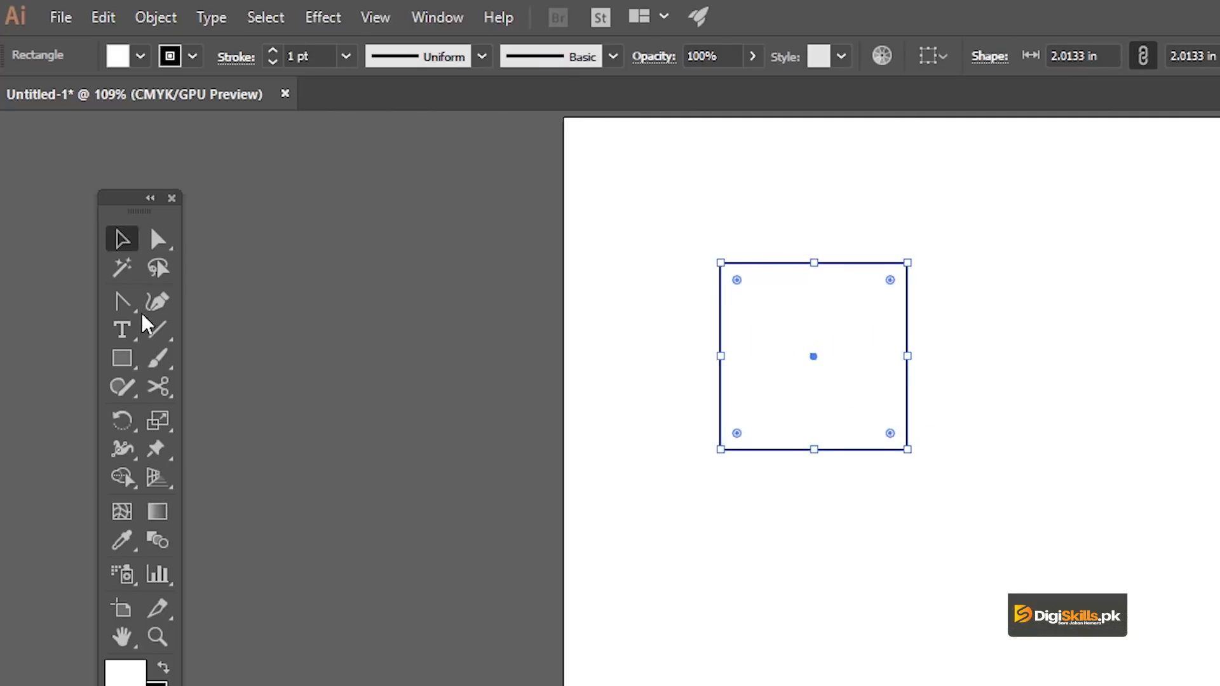
- Remove all four corner anchor points of the square one by one with the Delete Anchor Point tool, starting at its top-left corner
click(120, 309)
drag(122, 316, 242, 365)
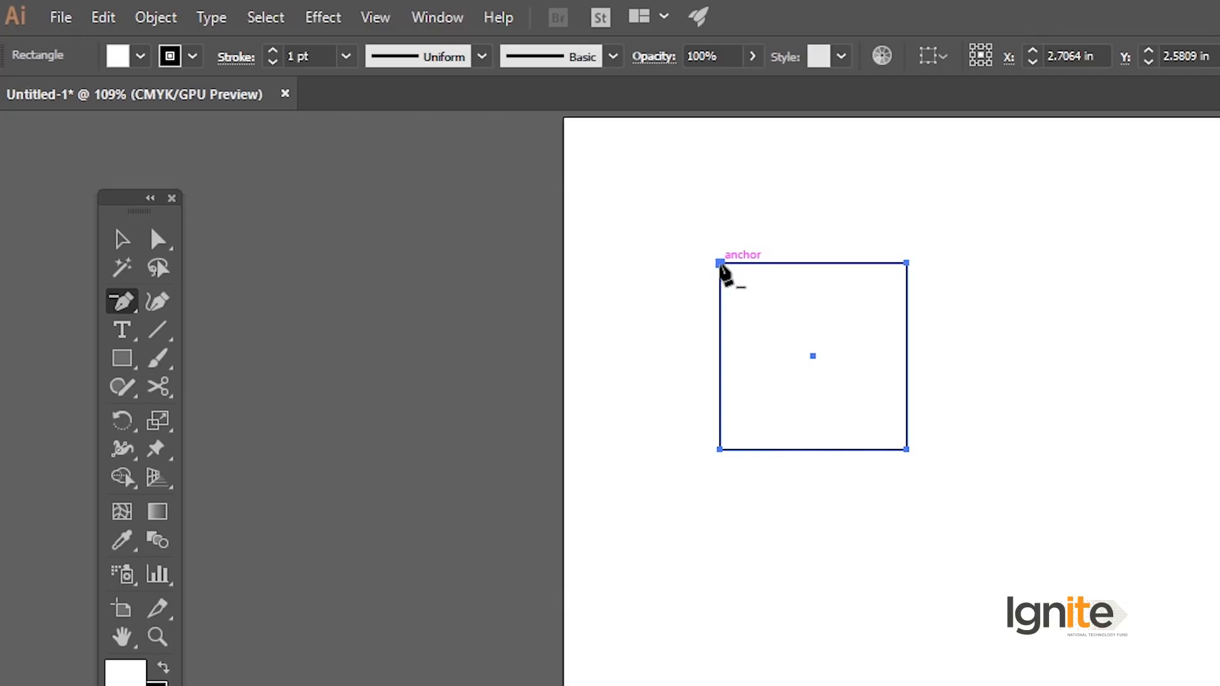
click(720, 263)
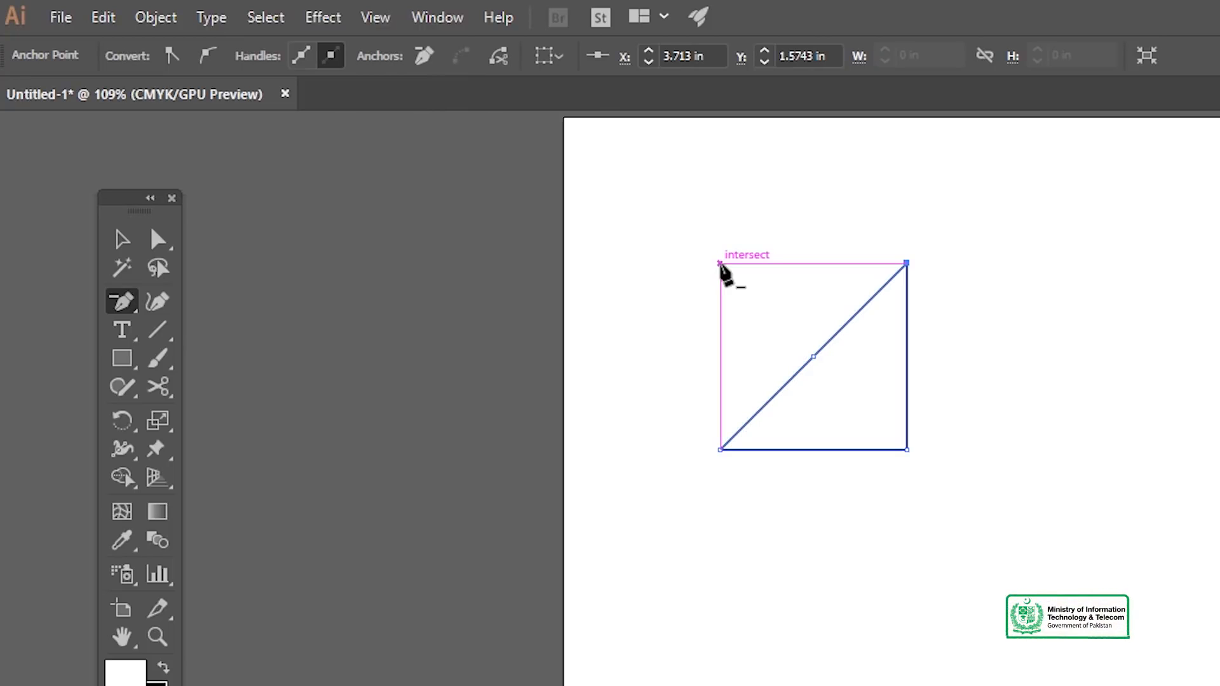
key(ctrl+z)
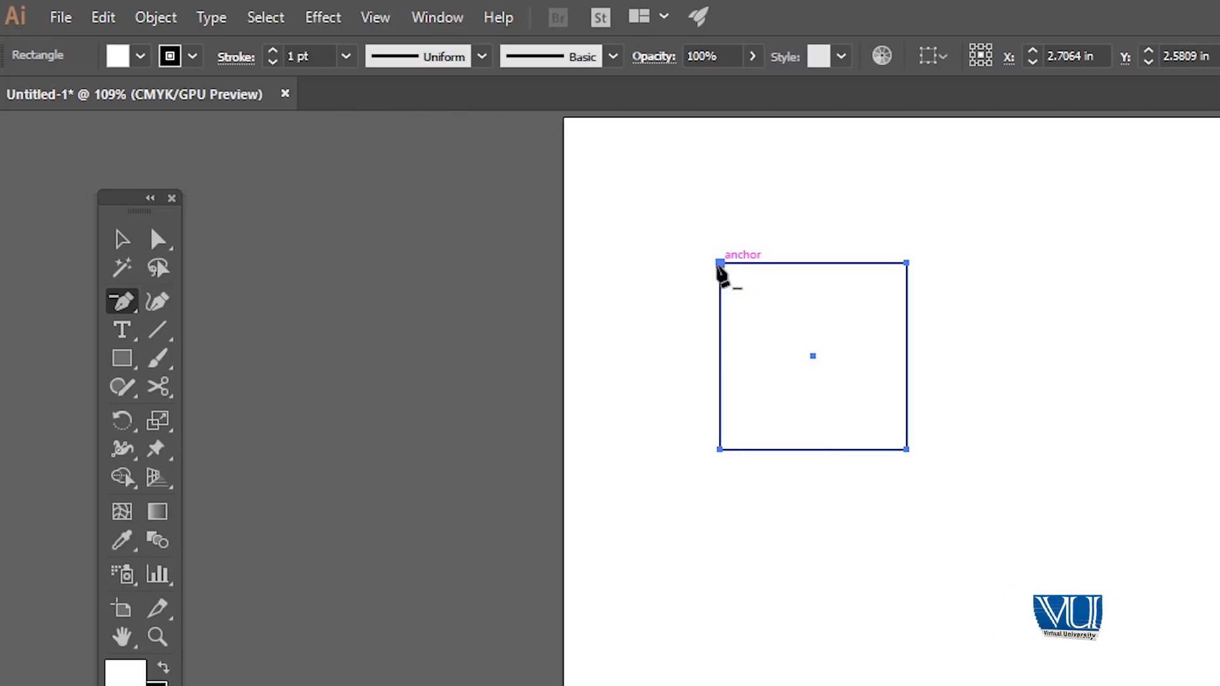
click(721, 263)
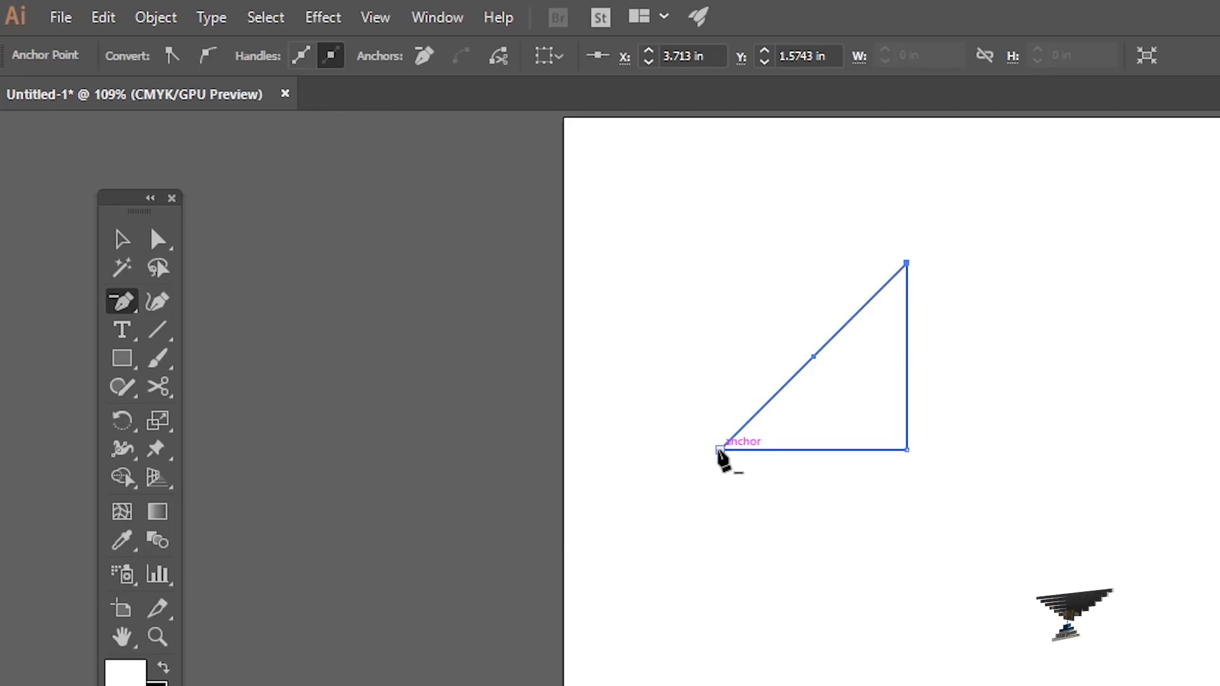
click(718, 450)
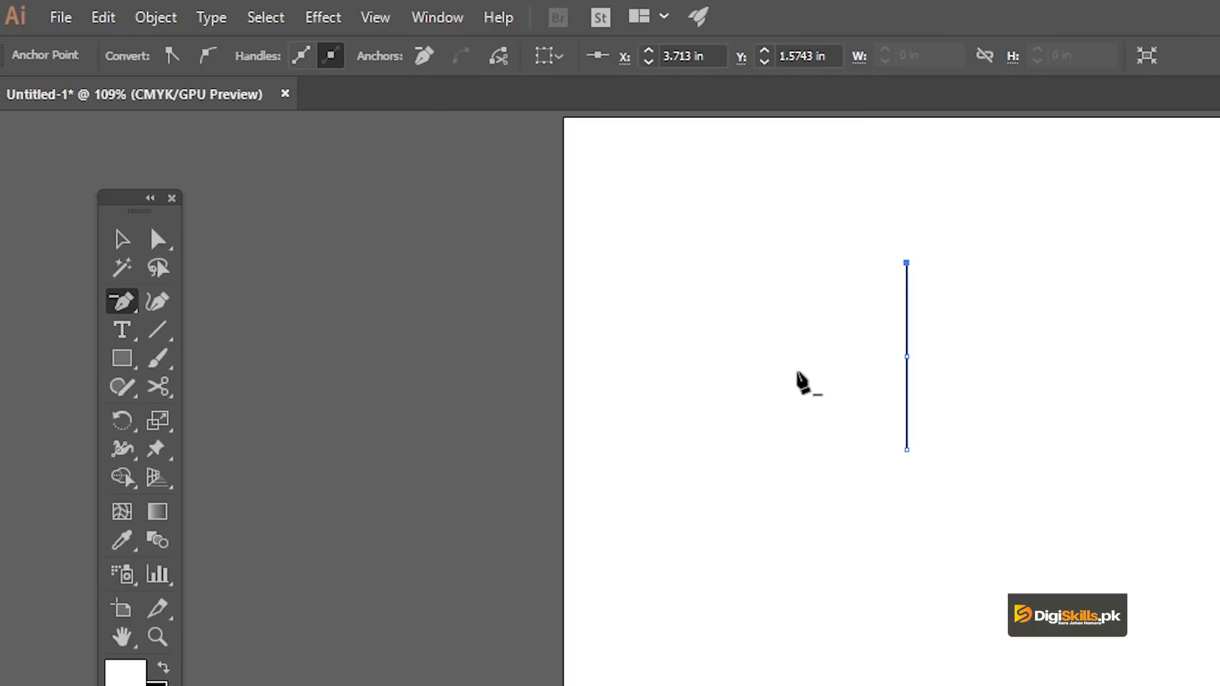
click(907, 264)
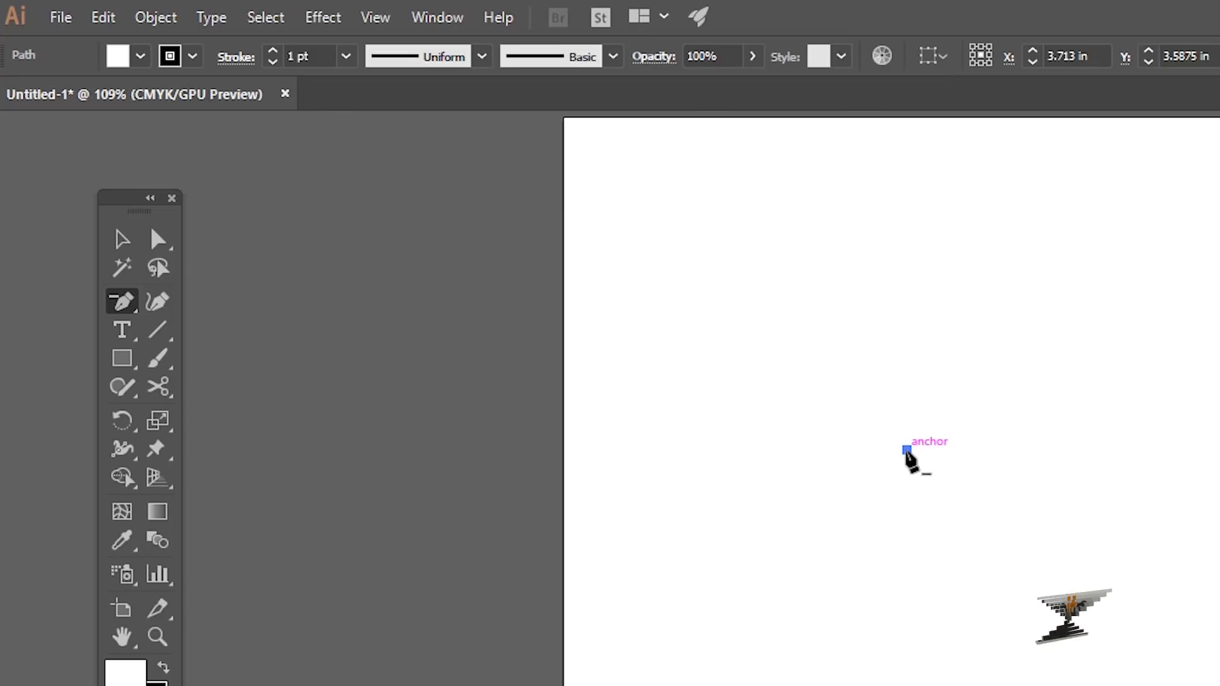
click(907, 450)
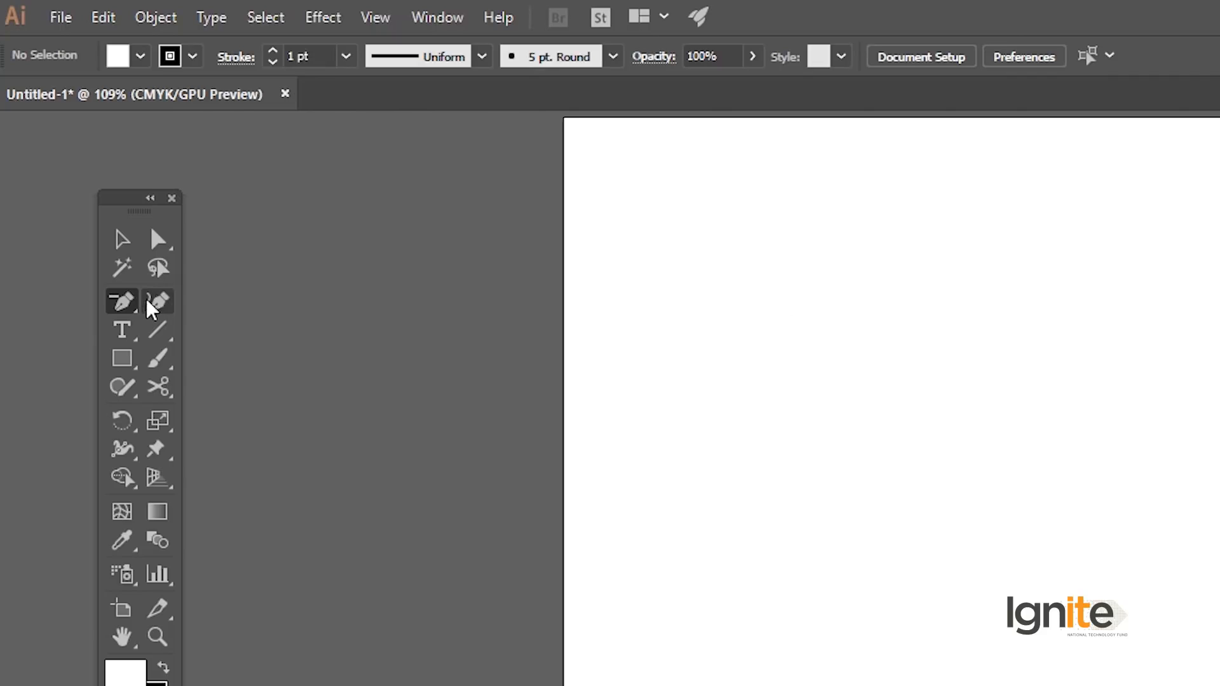
- Draw a new square about 1.89 in wide on the empty artboard with the Rectangle tool
click(129, 307)
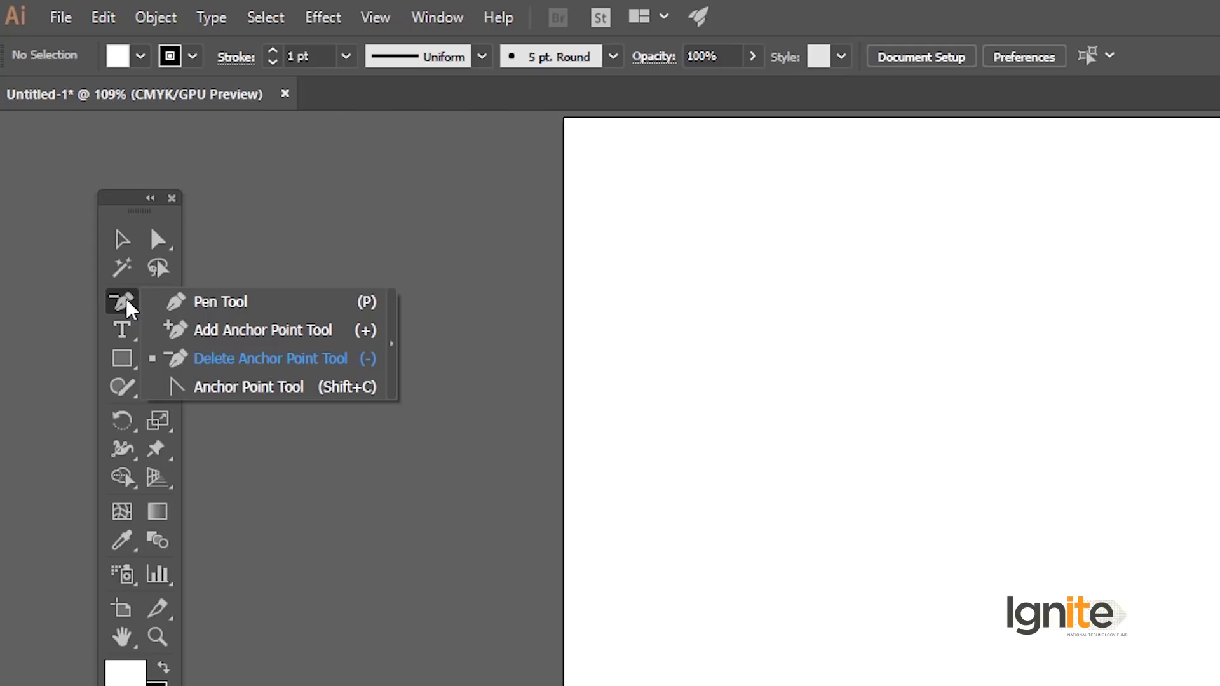
click(200, 366)
click(121, 366)
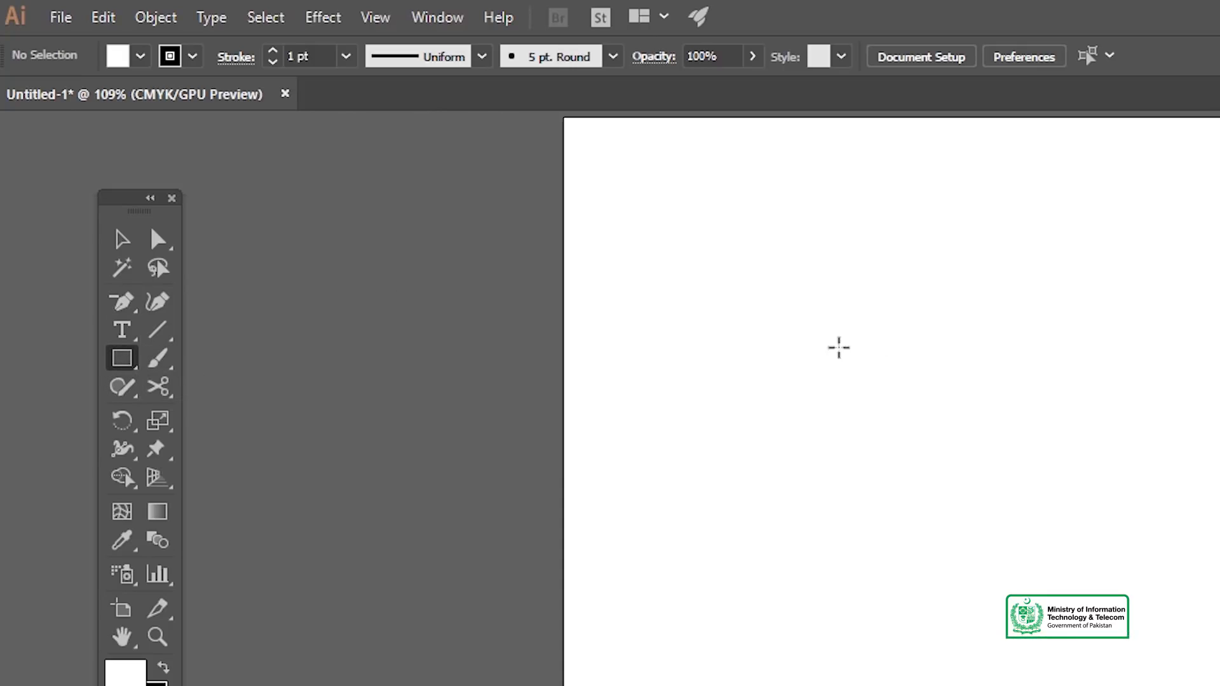
drag(803, 336, 890, 422)
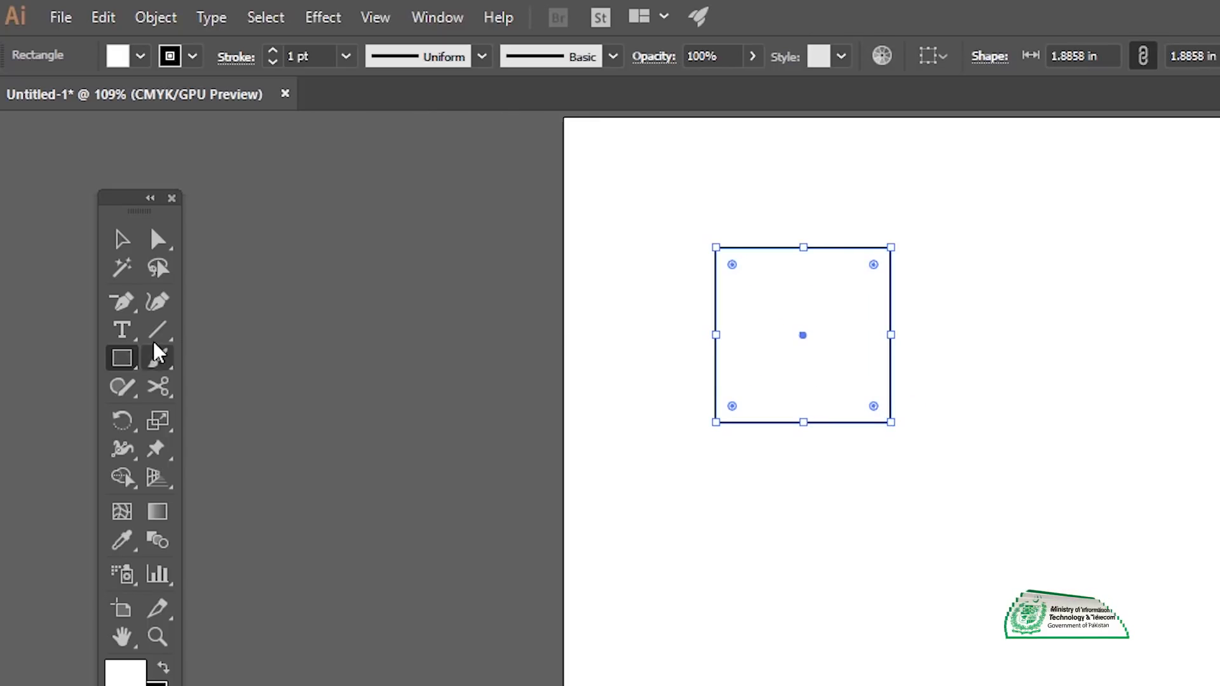
- Add an anchor point at the midpoint of the square's top edge with the Add Anchor Point tool
click(123, 304)
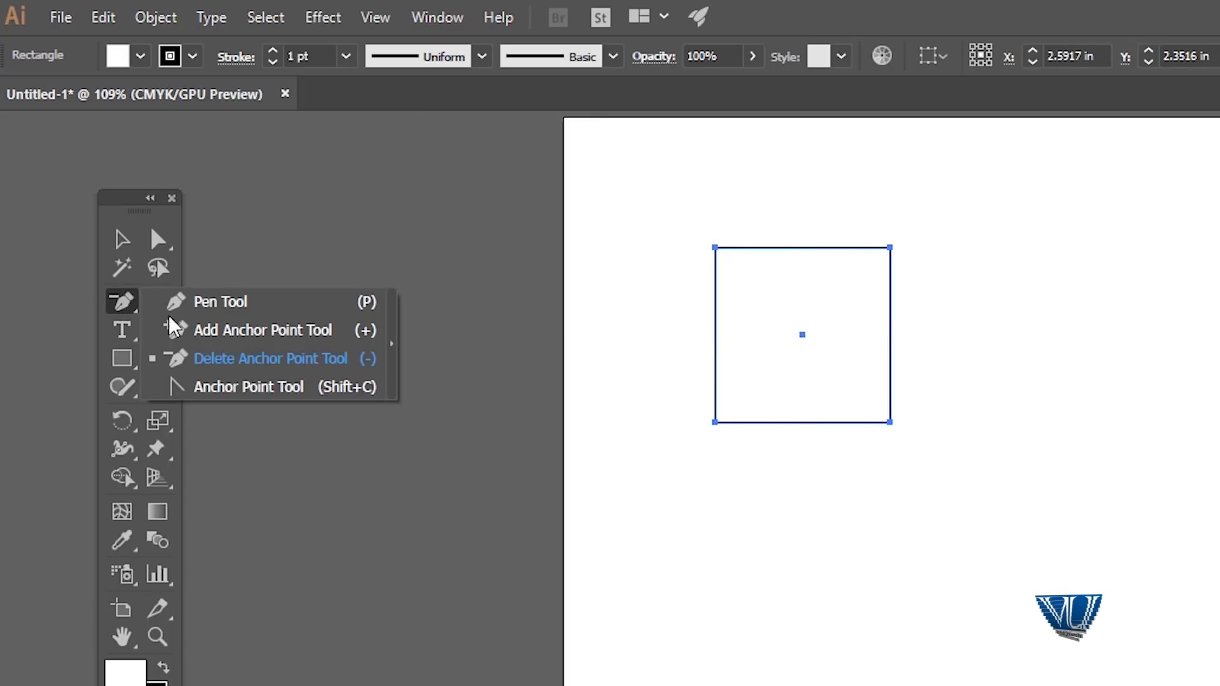
click(230, 336)
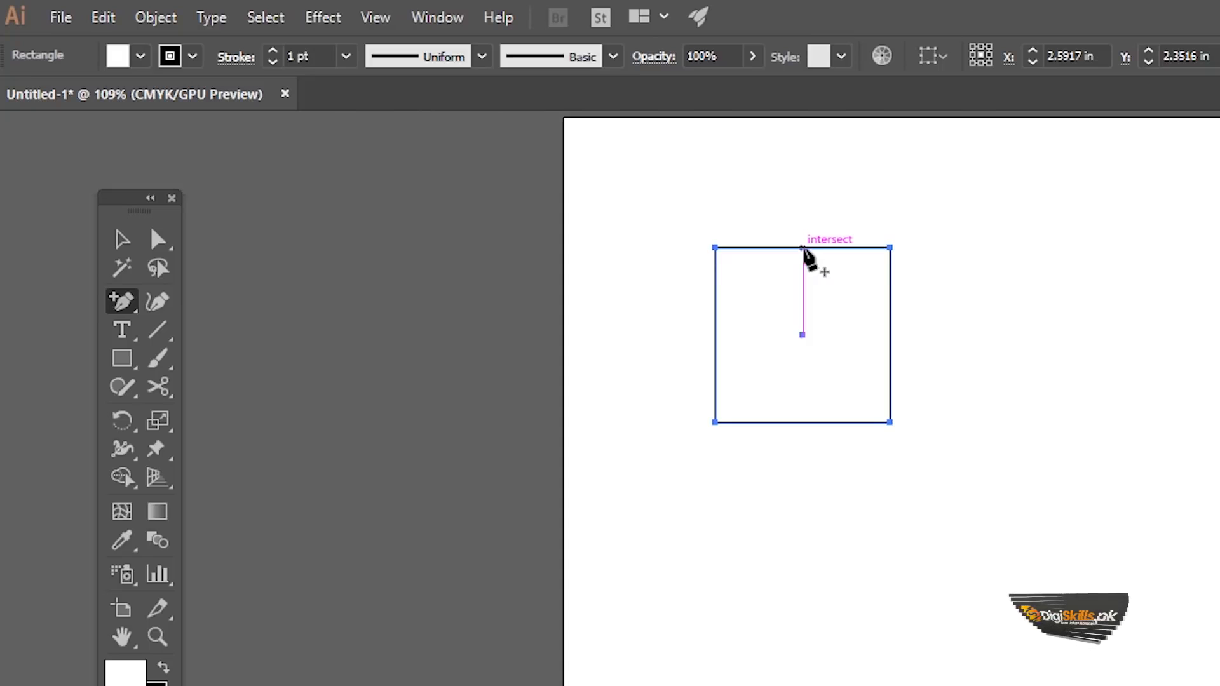
click(803, 248)
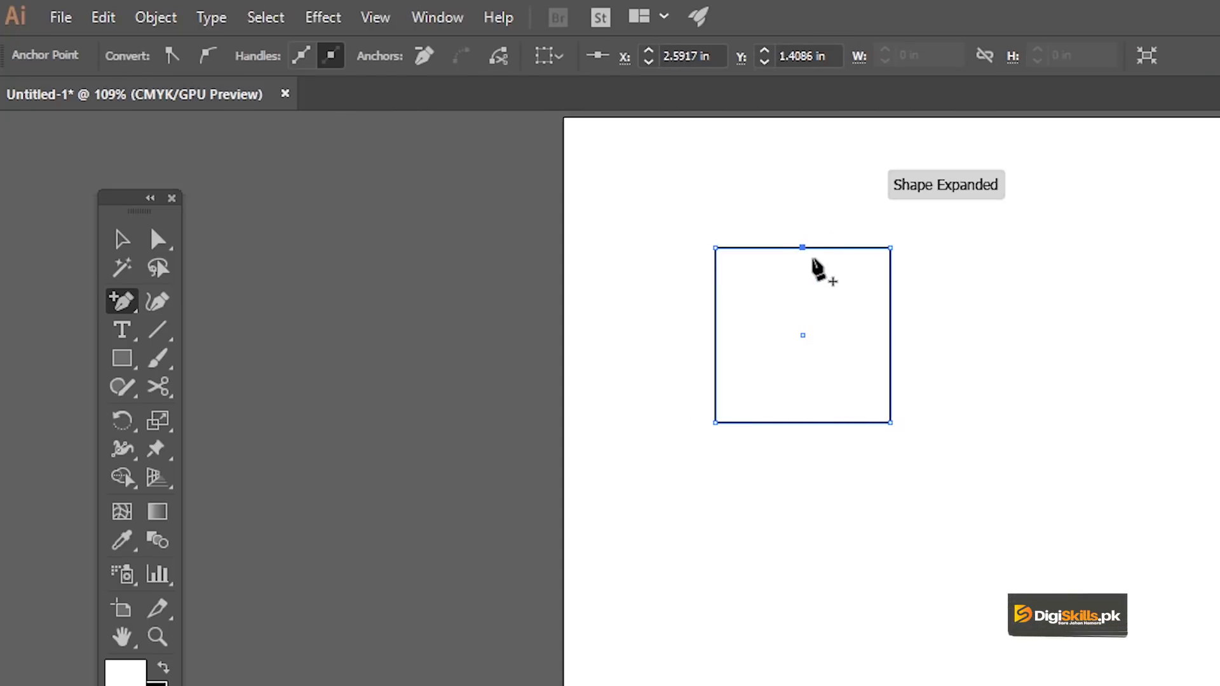
- Add four more anchor points along the square's top edge, two on each side of the middle point
key(z)
click(809, 276)
click(905, 613)
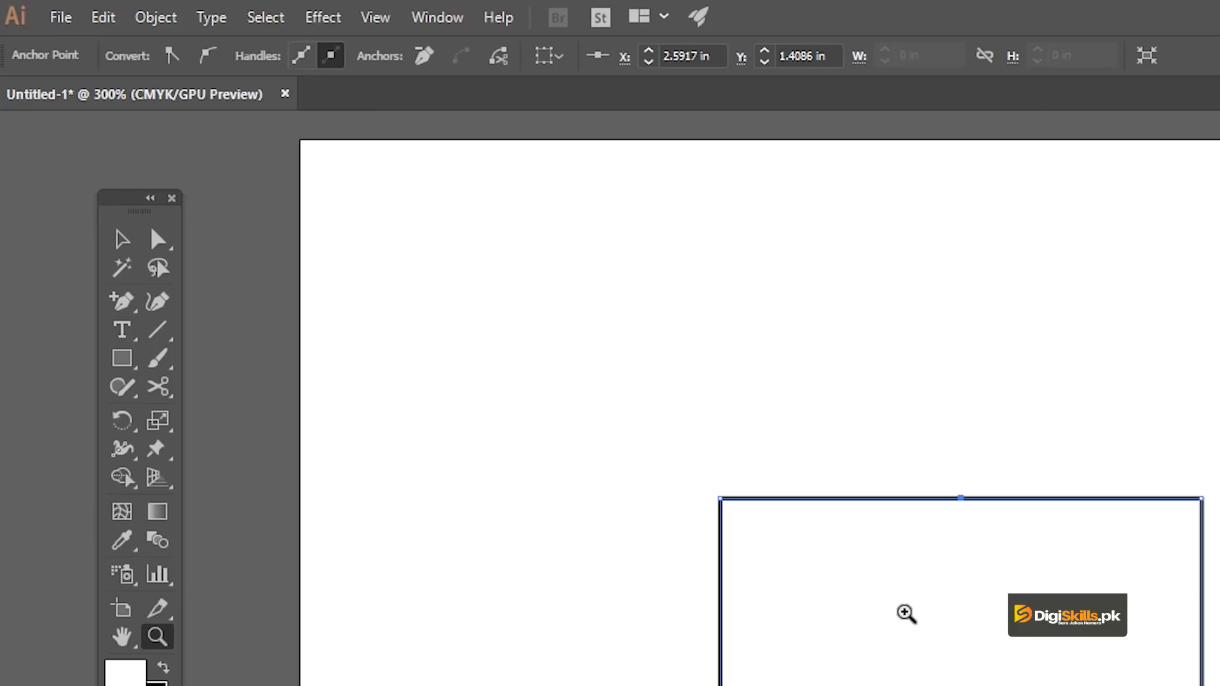
drag(983, 572, 875, 490)
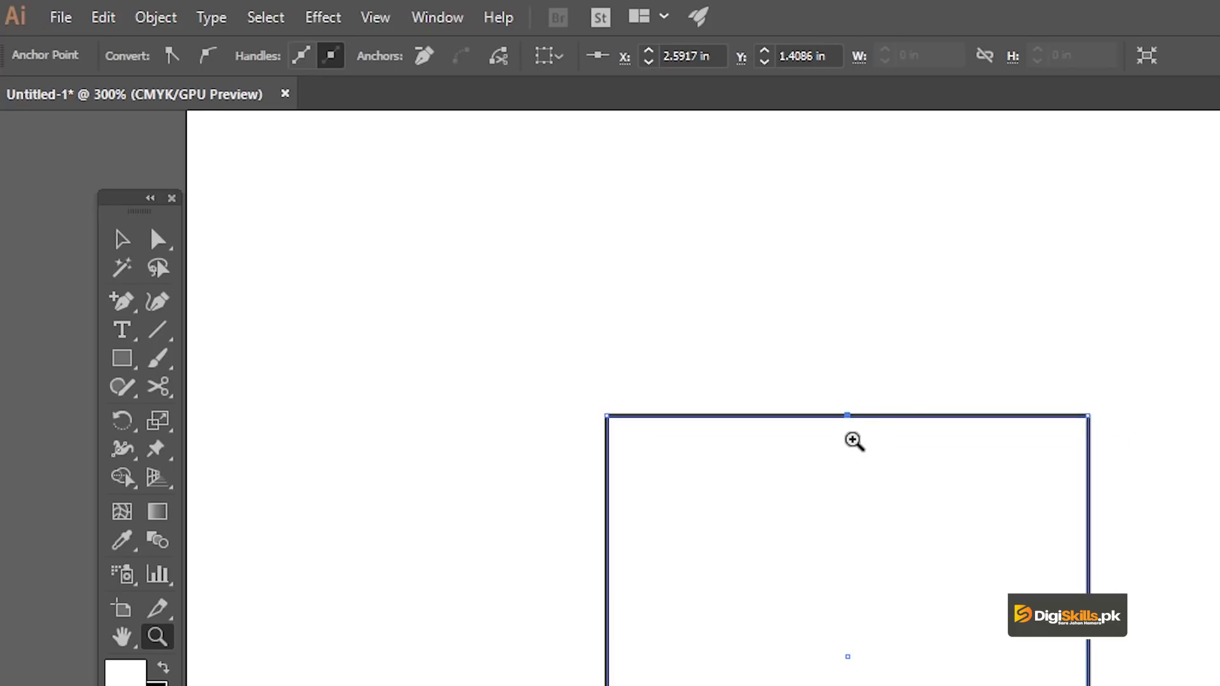
key(p)
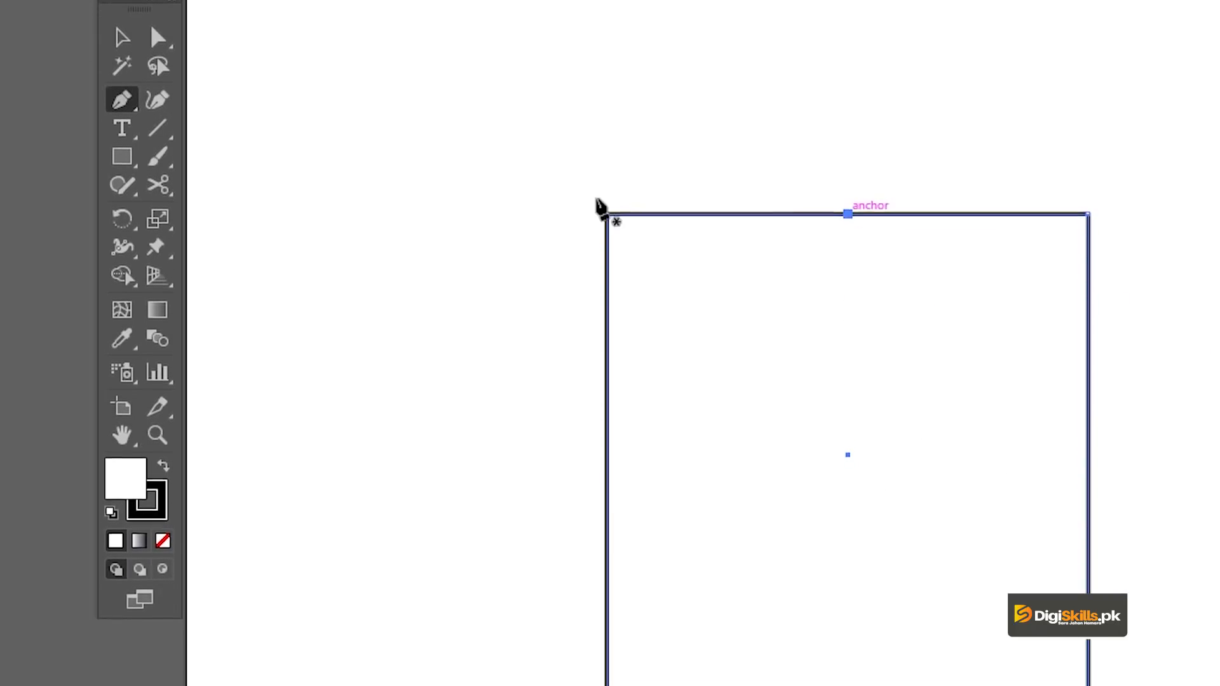
click(123, 100)
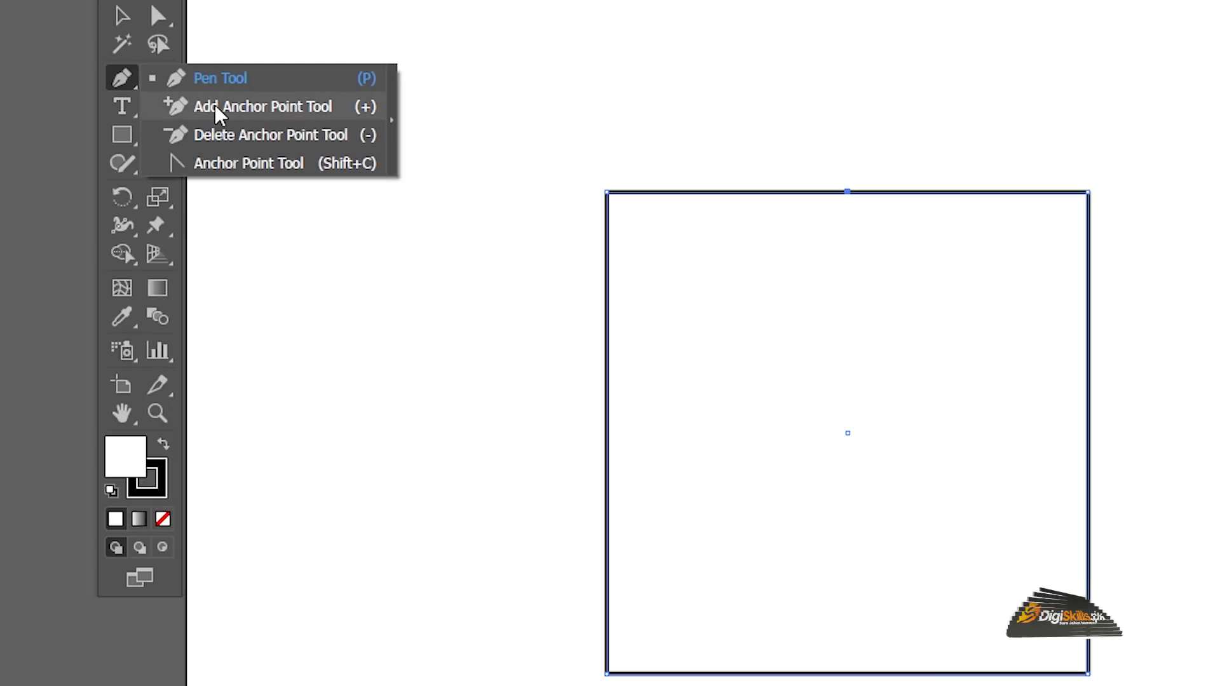
click(217, 107)
click(124, 85)
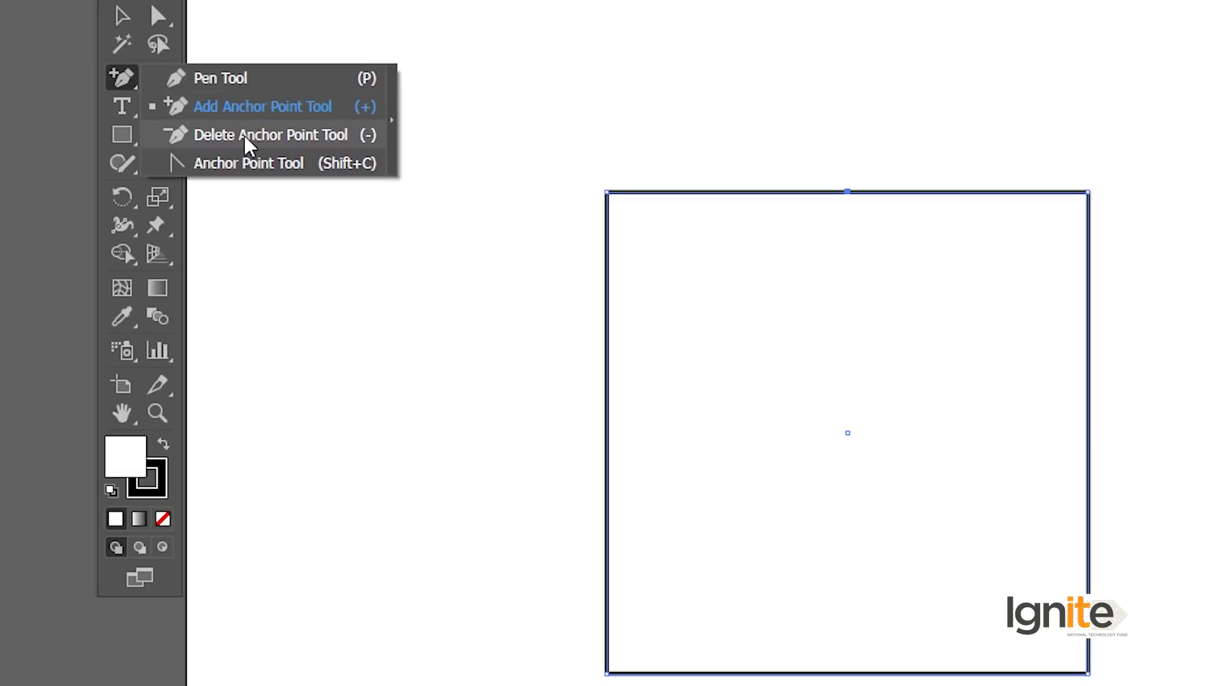
click(254, 107)
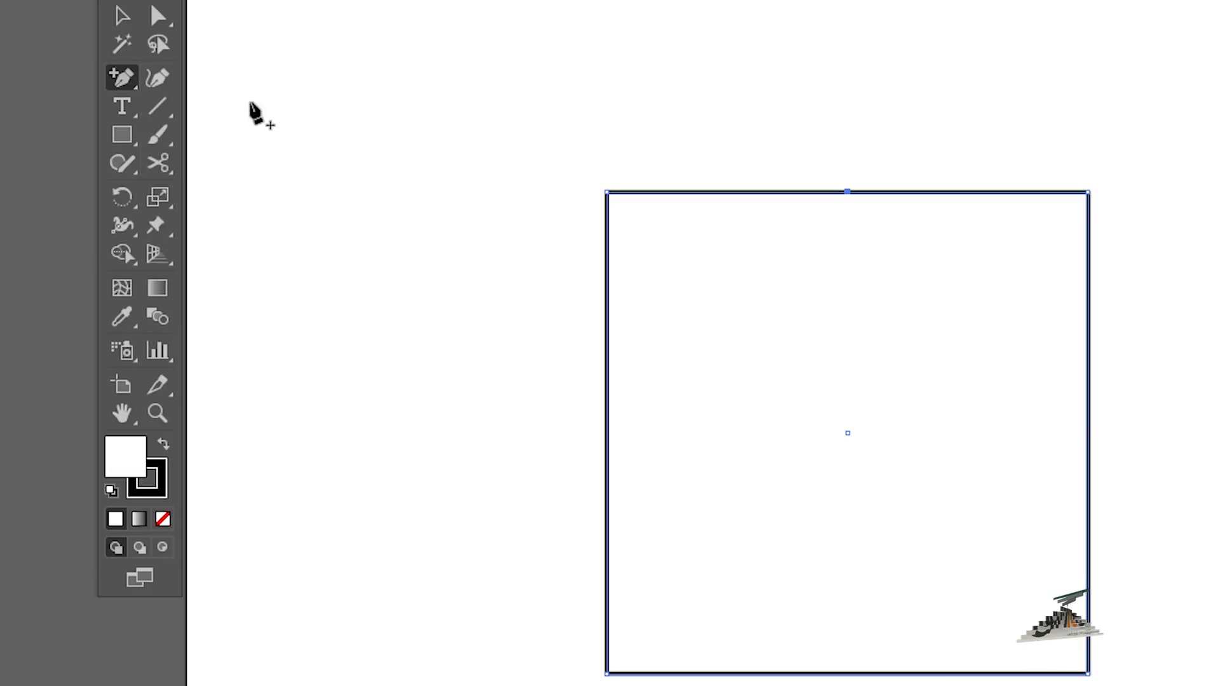
click(936, 192)
click(1013, 192)
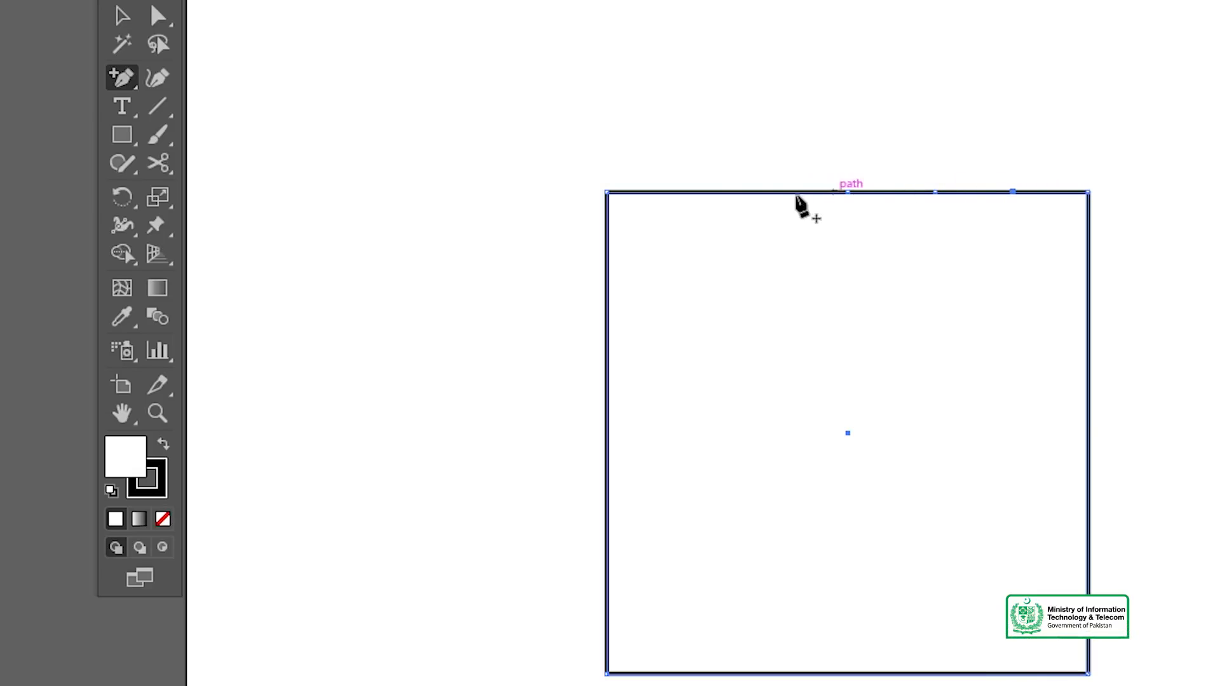
click(648, 192)
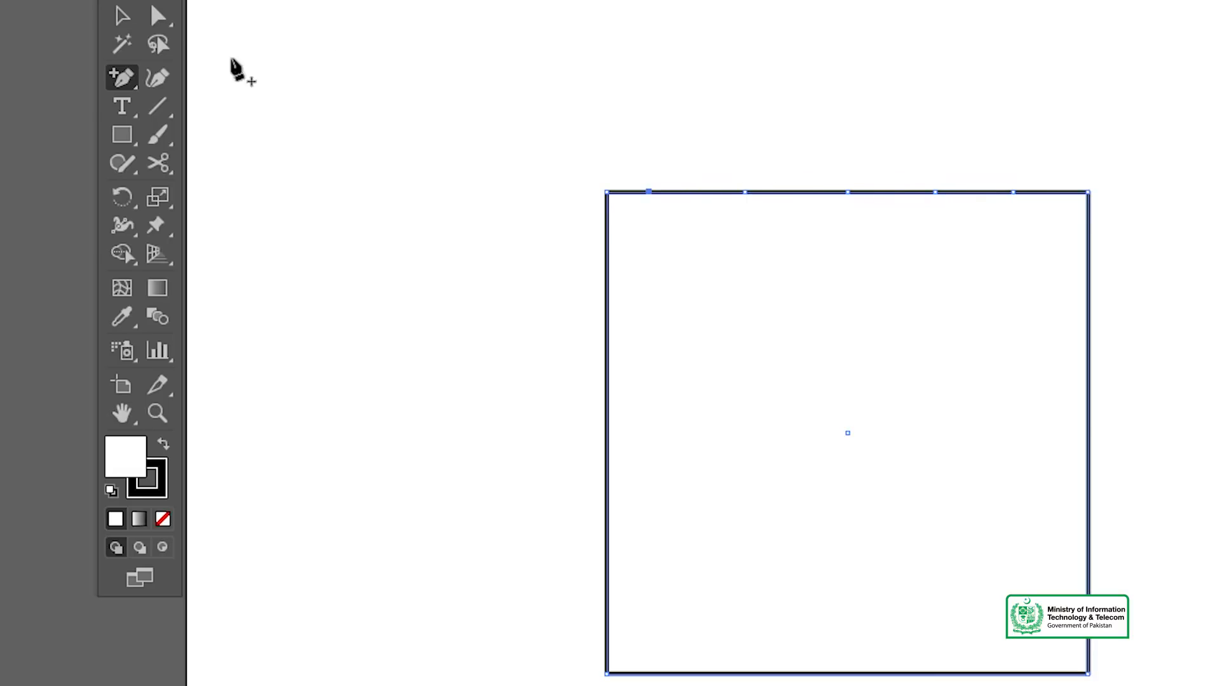
- Pull three alternate top-edge anchor points upward with the Direct Selection tool to form zigzag peaks
click(158, 15)
drag(648, 192, 675, 135)
drag(849, 193, 868, 121)
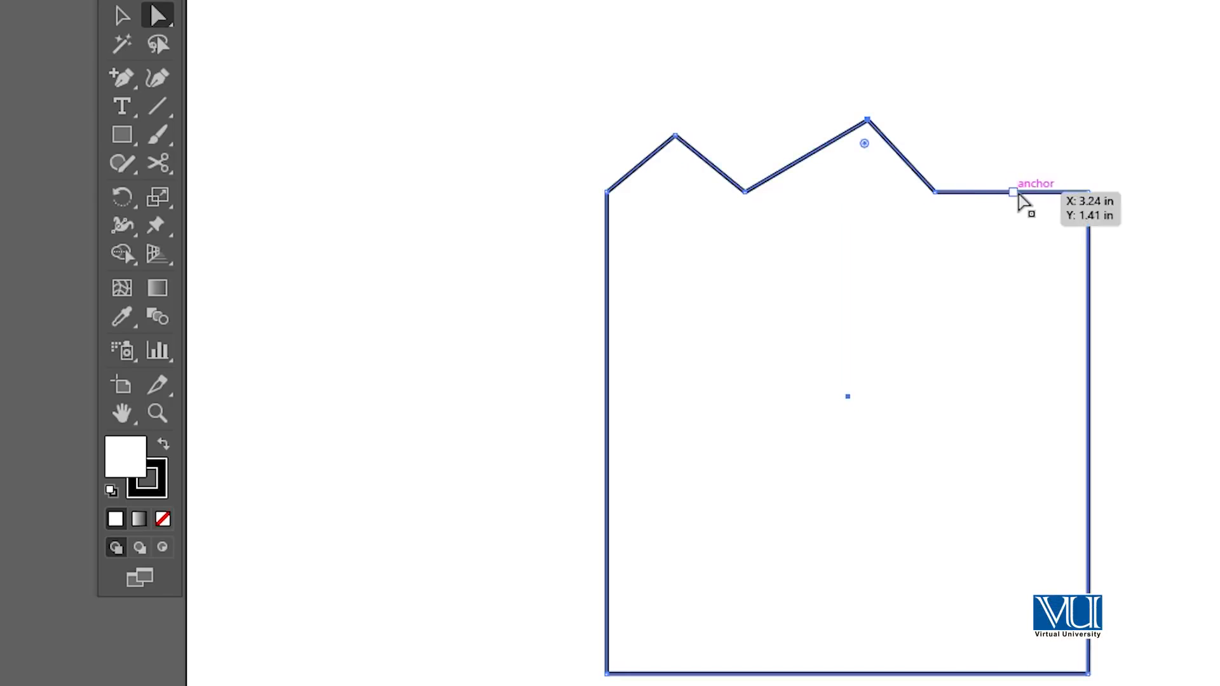
drag(1015, 193, 1075, 120)
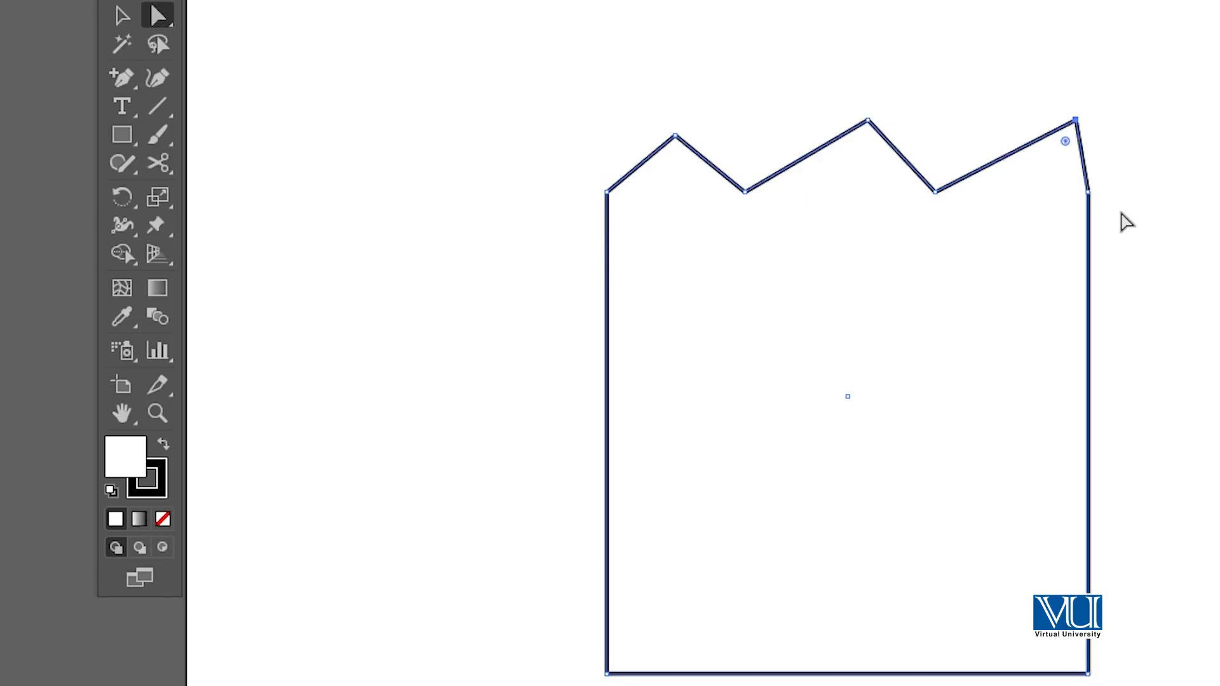
- Undo the three anchor point moves that shaped the zigzag top edge
key(ctrl+z)
key(ctrl+z)
key(ctrl+z)
key(ctrl+z)
key(ctrl+z)
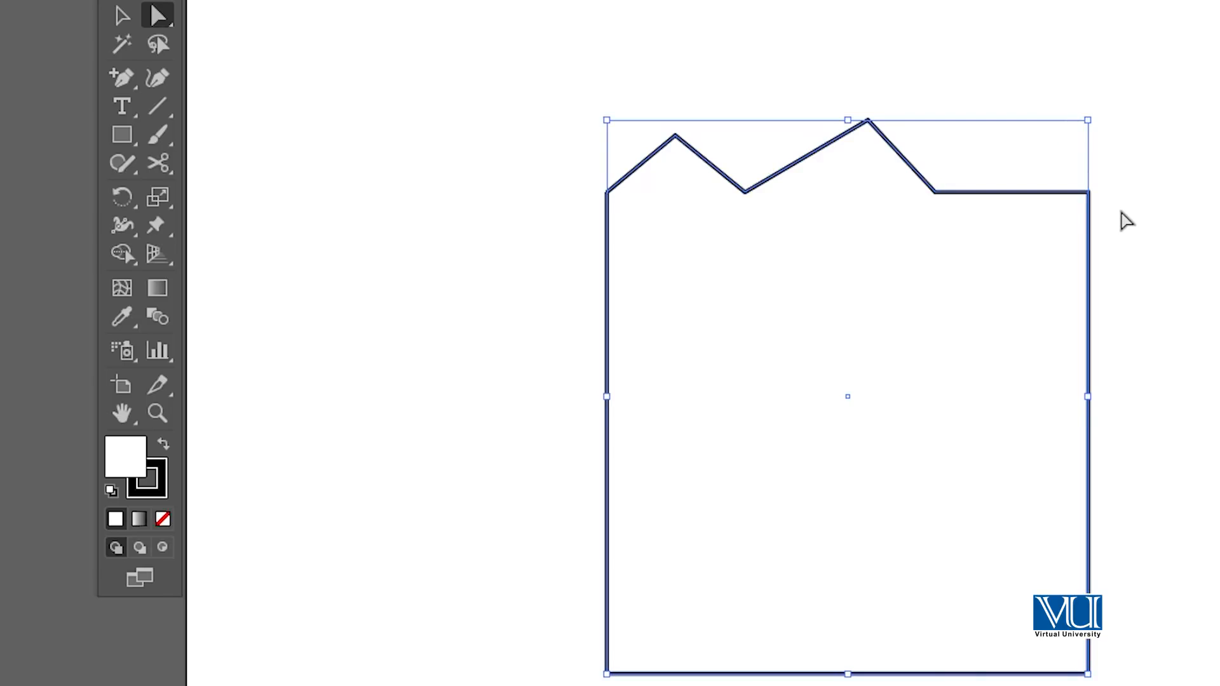
- Convert the square's top-left corner and two added top-edge anchor points into smooth curves with the Anchor Point tool
click(135, 85)
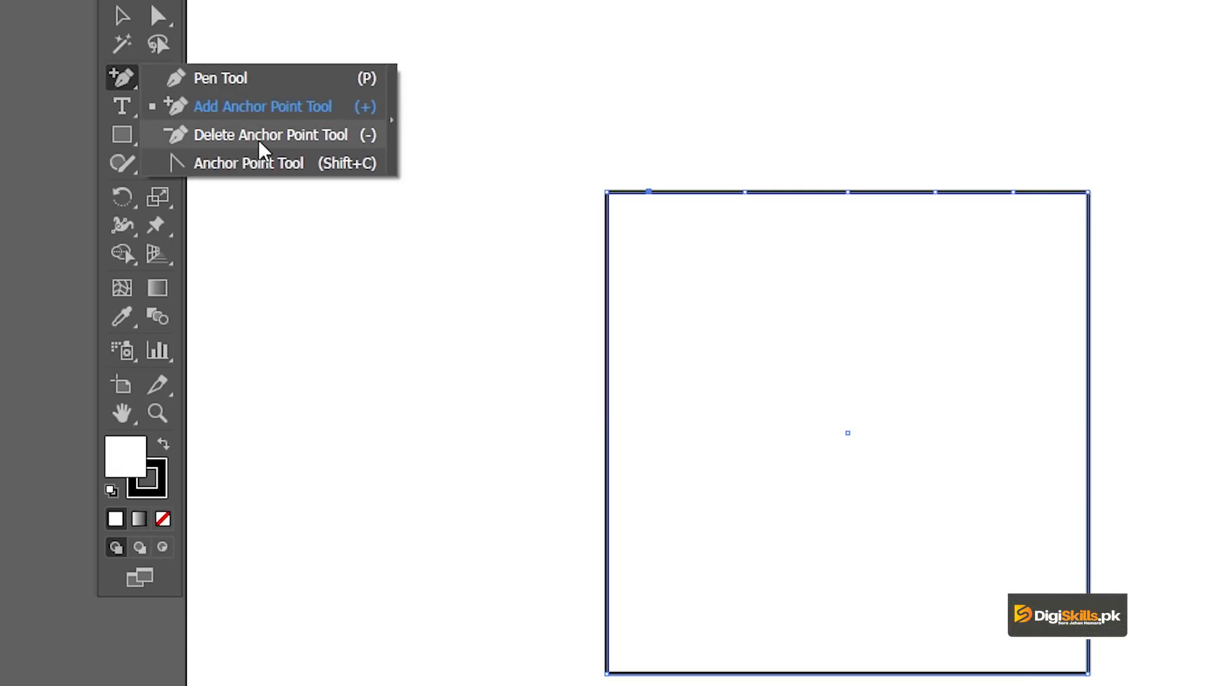
click(236, 177)
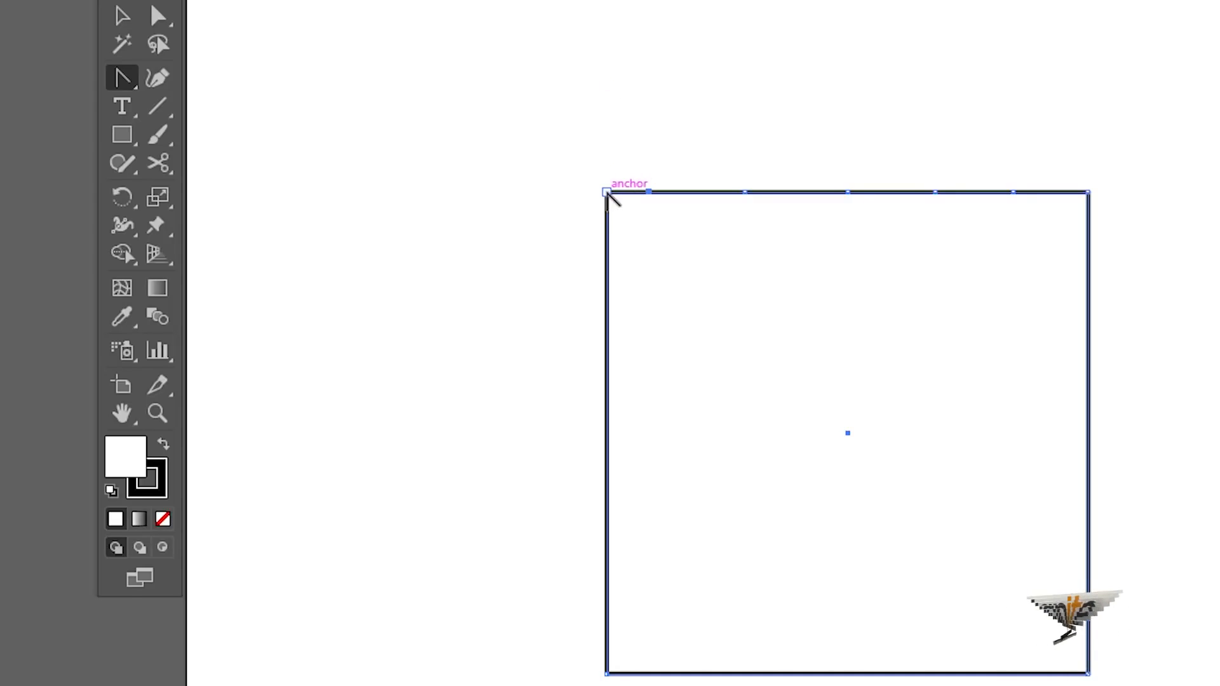
click(607, 192)
drag(609, 192, 705, 159)
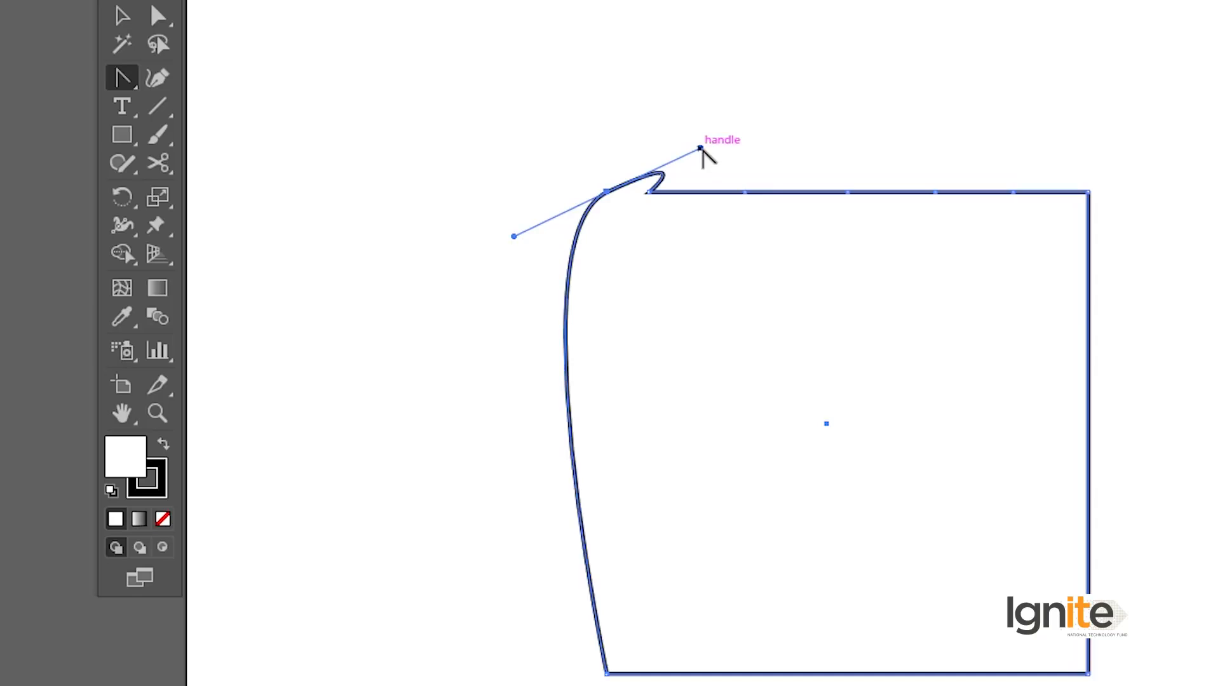
drag(746, 192, 841, 139)
drag(934, 192, 998, 146)
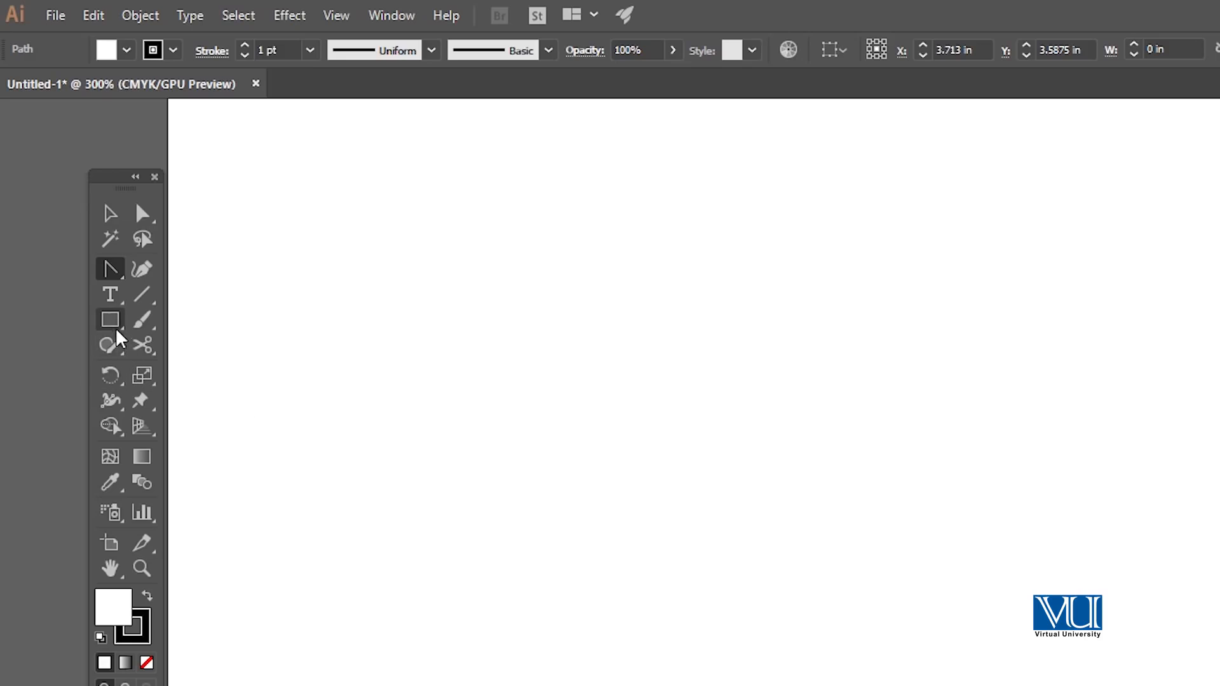
- Draw a fresh square about 1.49 in wide with the Rectangle tool and select it by its path
click(110, 320)
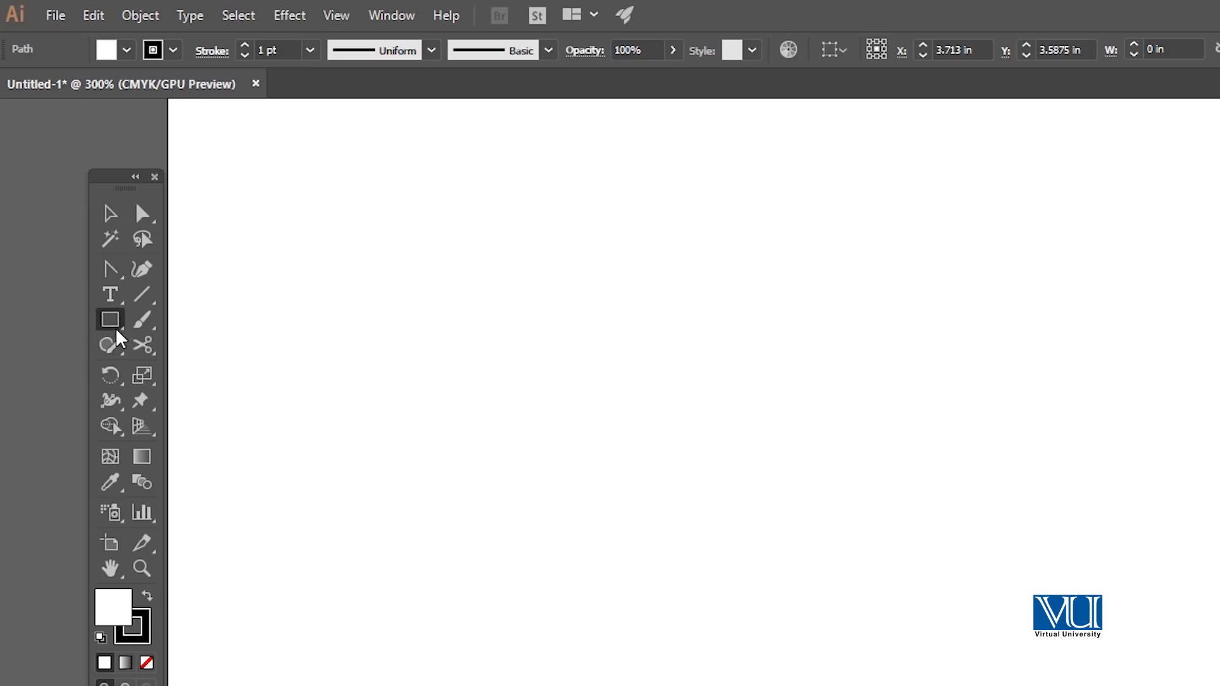
drag(840, 436, 1006, 572)
key(v)
drag(872, 273, 902, 326)
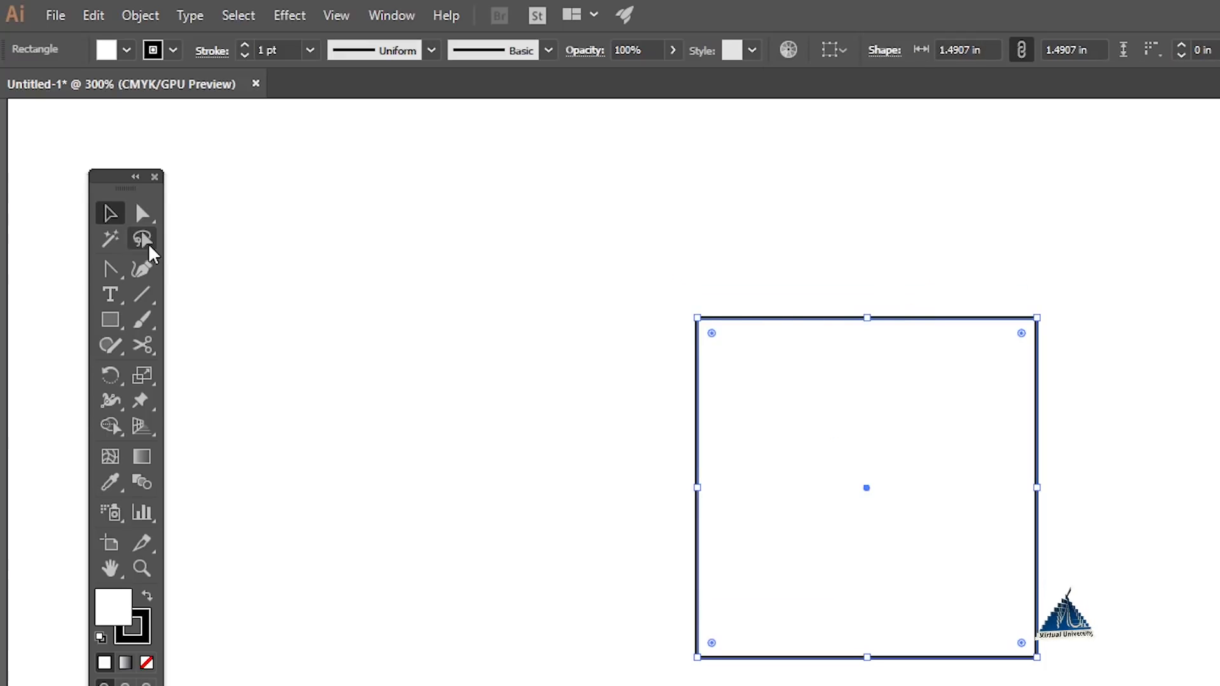
click(763, 286)
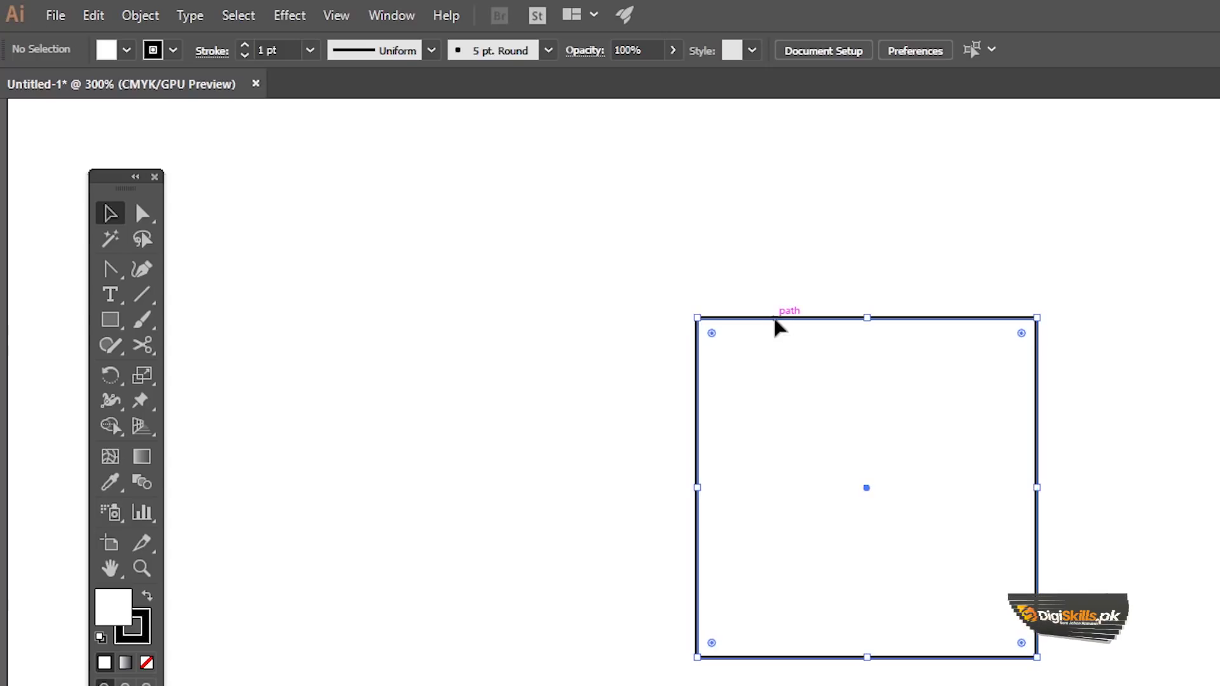
click(776, 320)
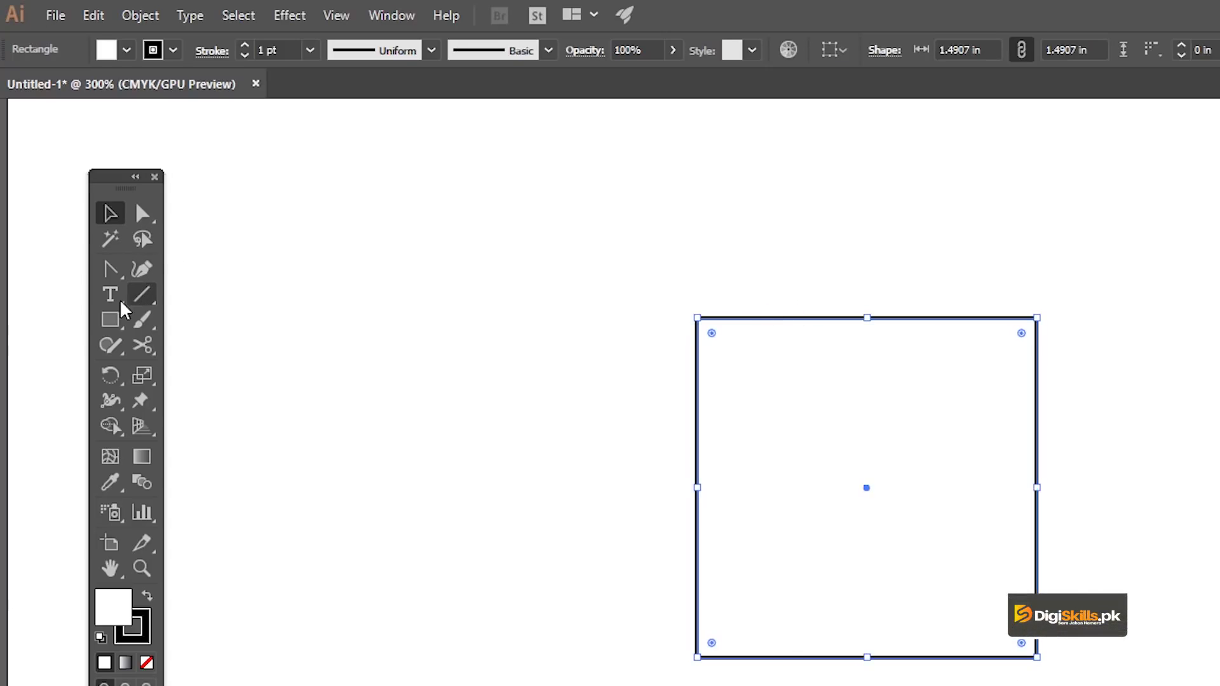
- Add an anchor point at the midpoint of the square's top edge with the Add Anchor Point tool
drag(112, 283, 180, 294)
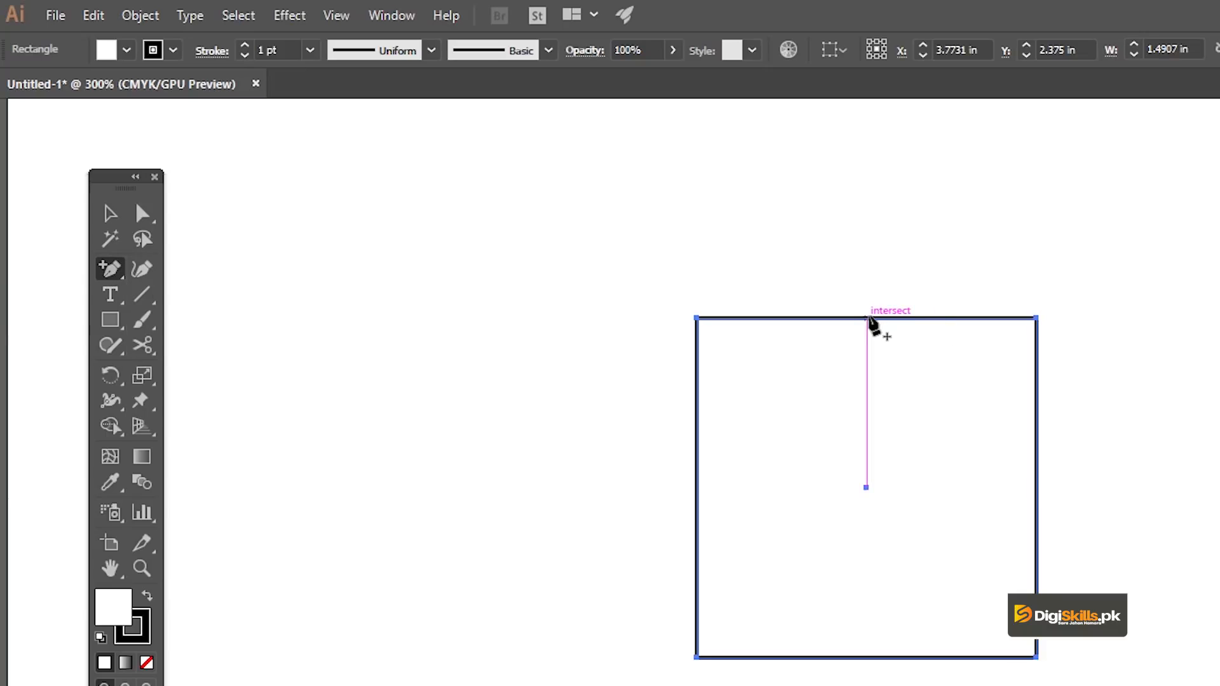
click(868, 318)
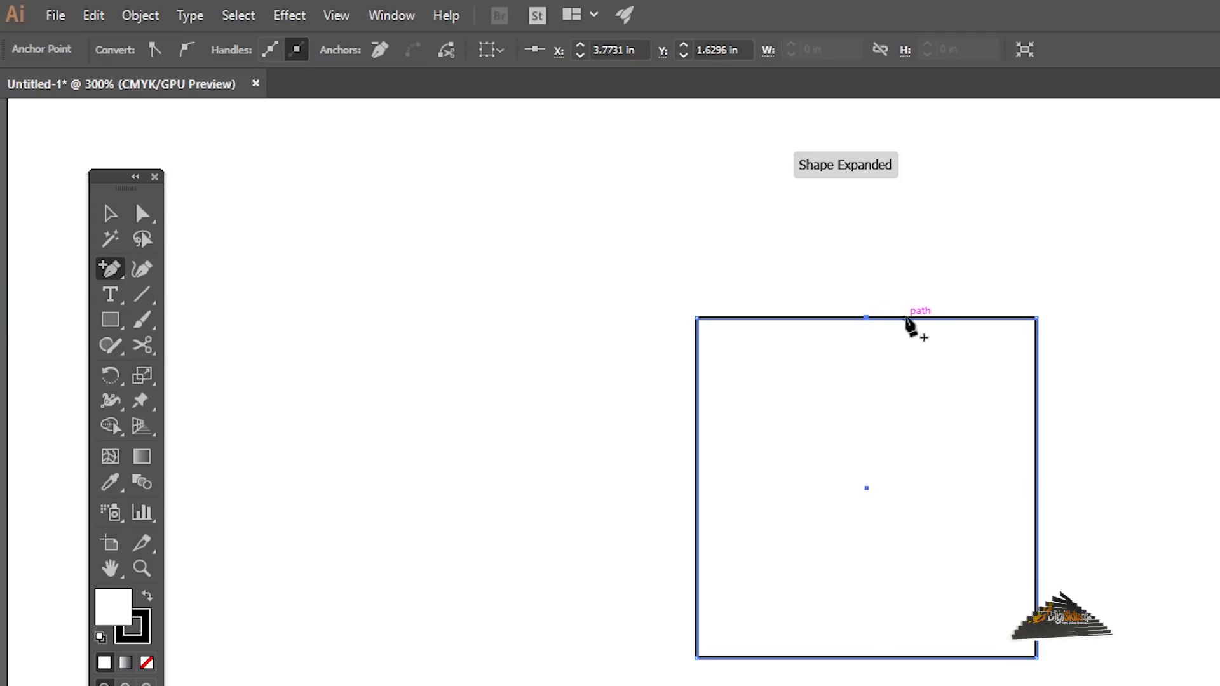
- Try to convert the top edge's middle anchor point into an S-shaped curve with diagonal handles using the Anchor Point tool
drag(109, 275, 173, 345)
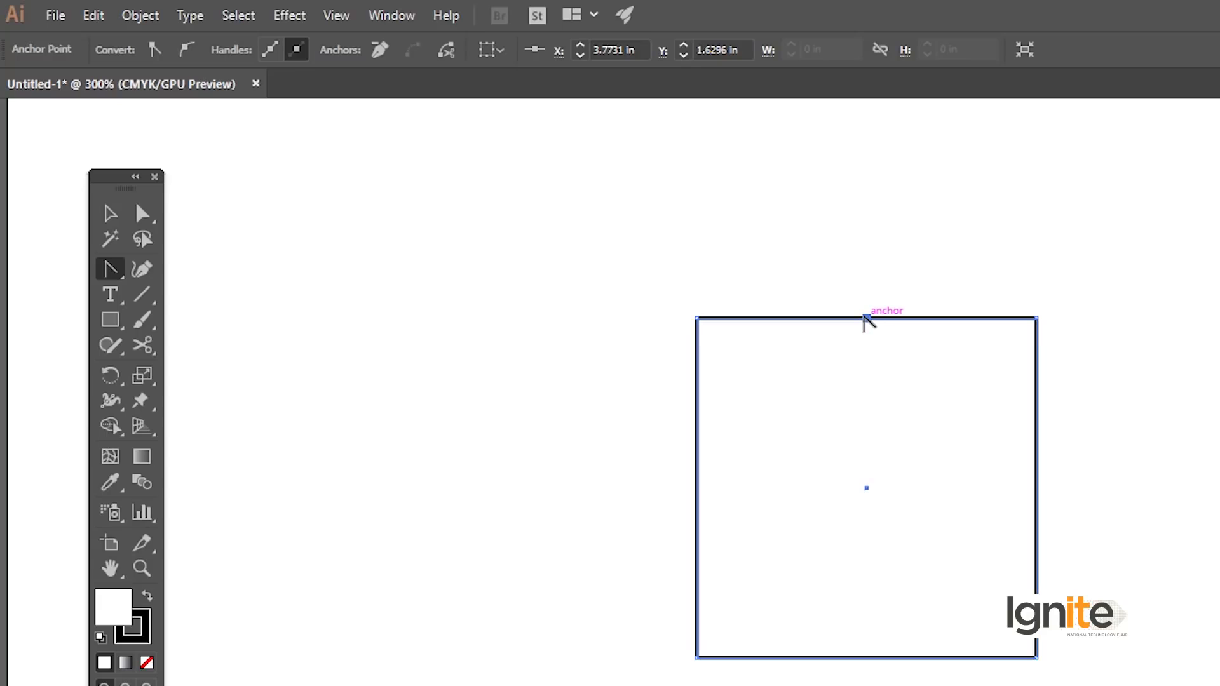
drag(867, 318, 975, 229)
key(ctrl+z)
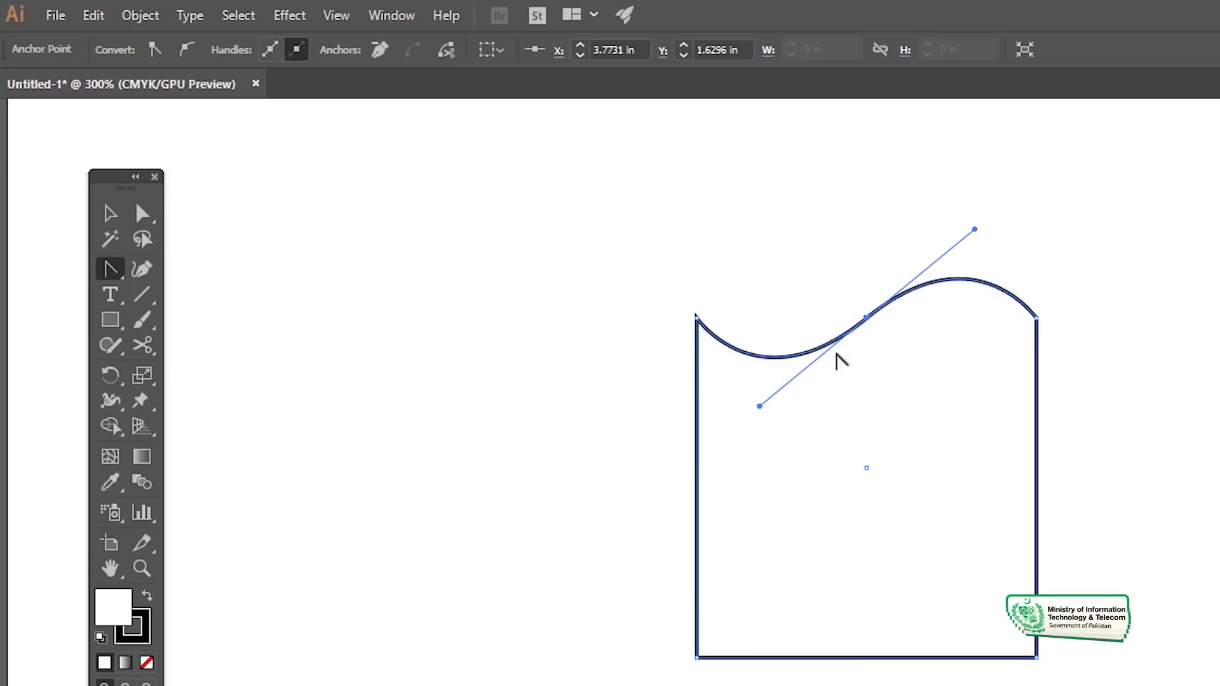
key(ctrl)
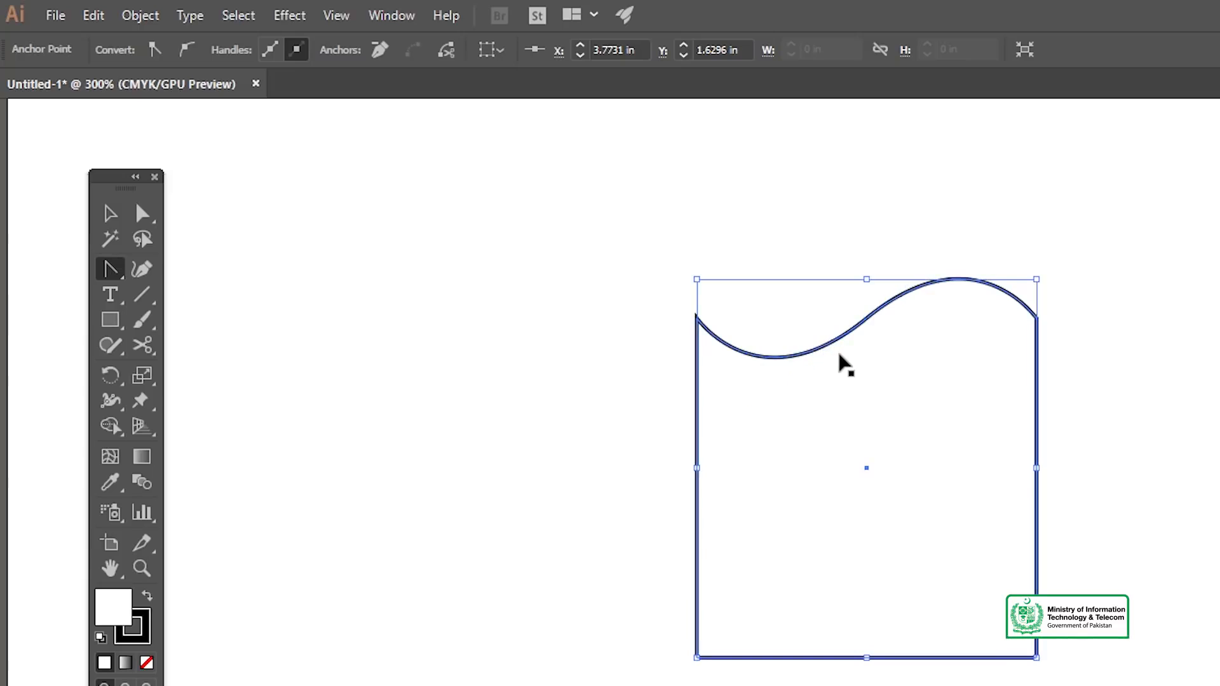
key(ctrl+z)
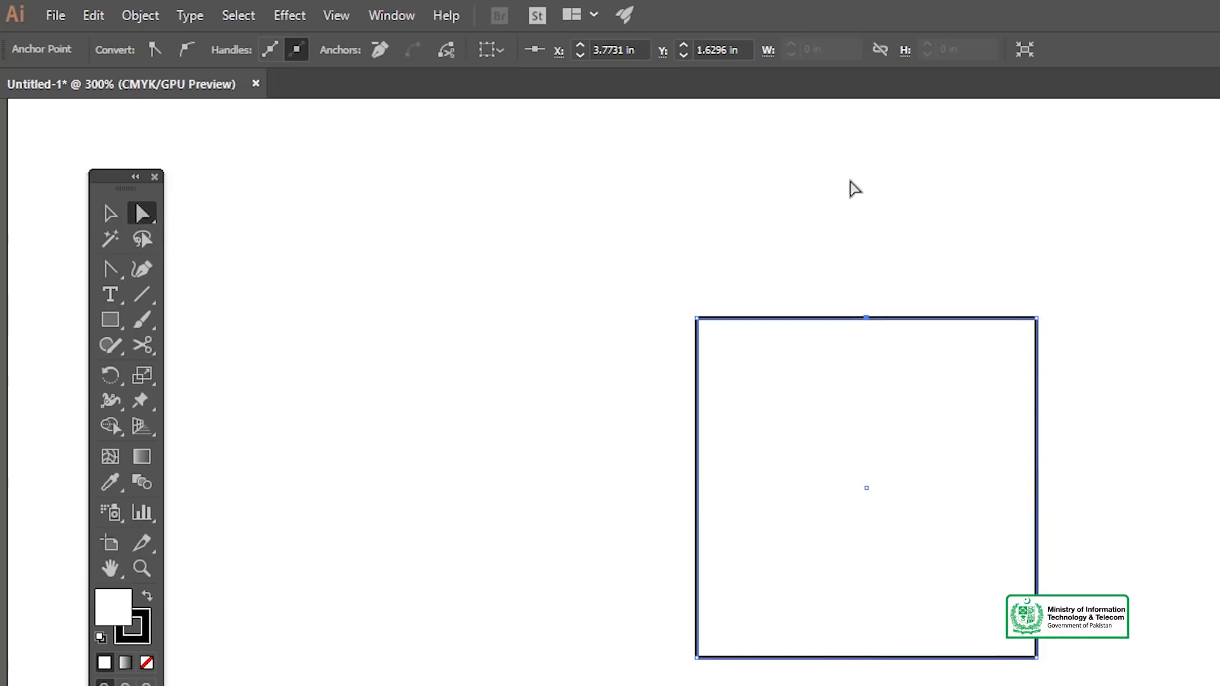
- Raise the top edge's middle anchor point about 0.39 in and convert the peak into a smooth arch with horizontal handles
click(867, 317)
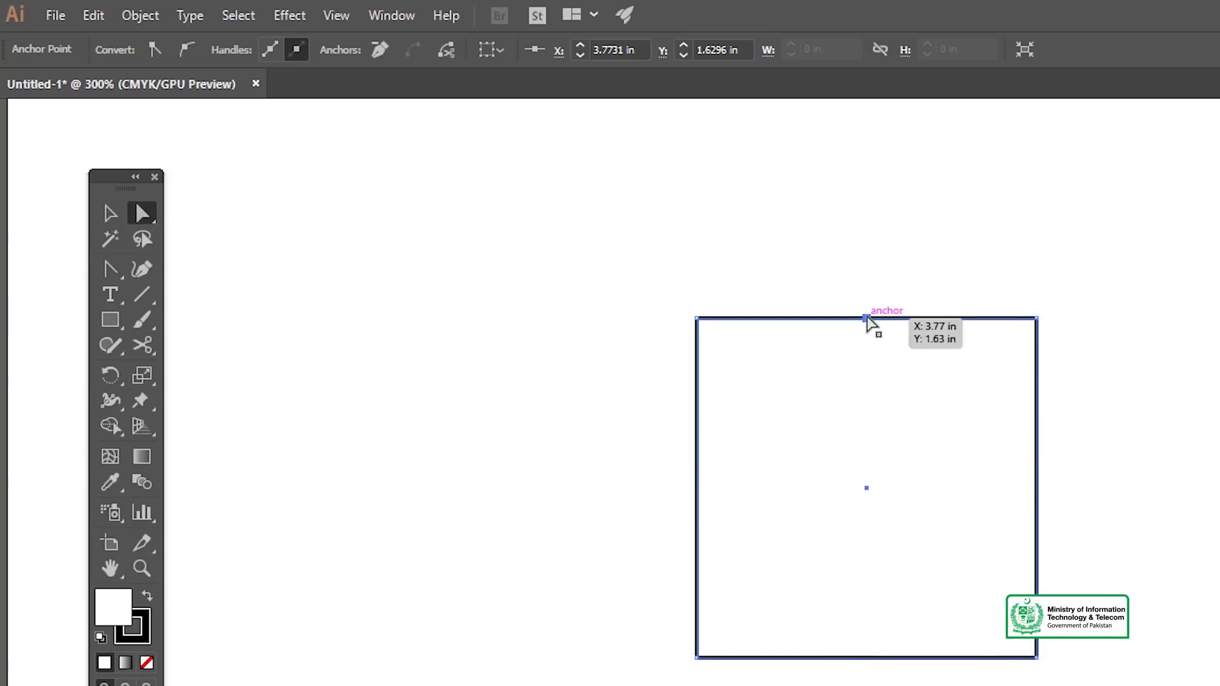
drag(869, 317, 867, 229)
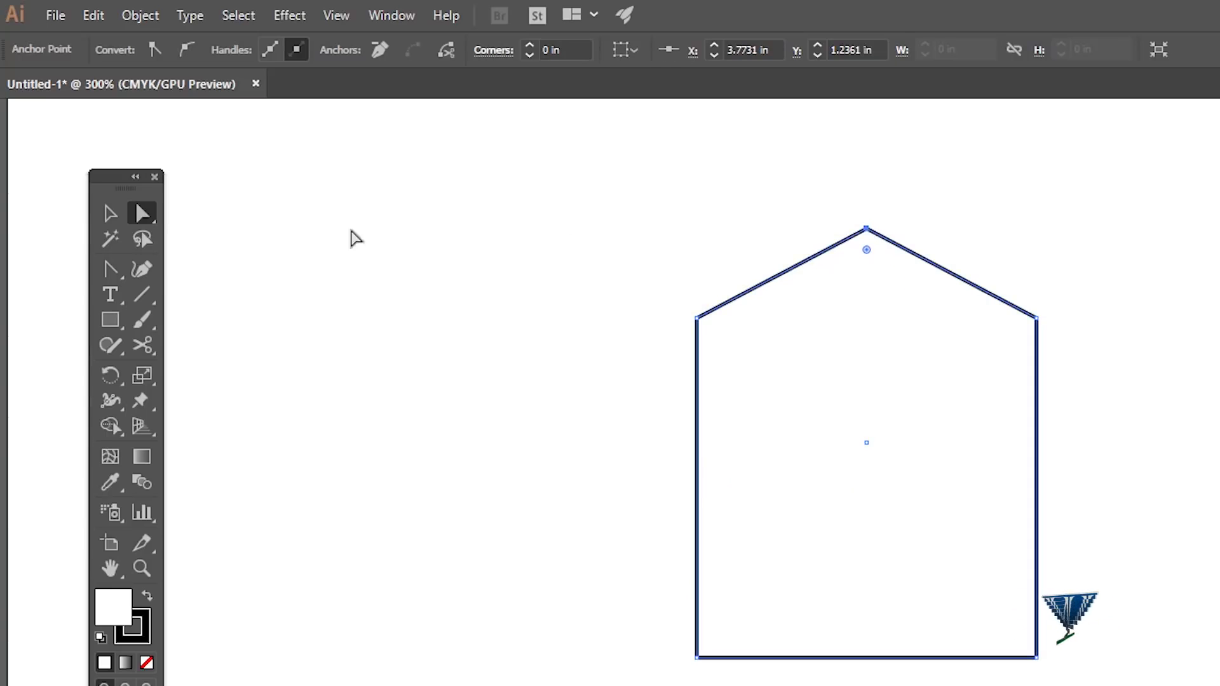
click(110, 269)
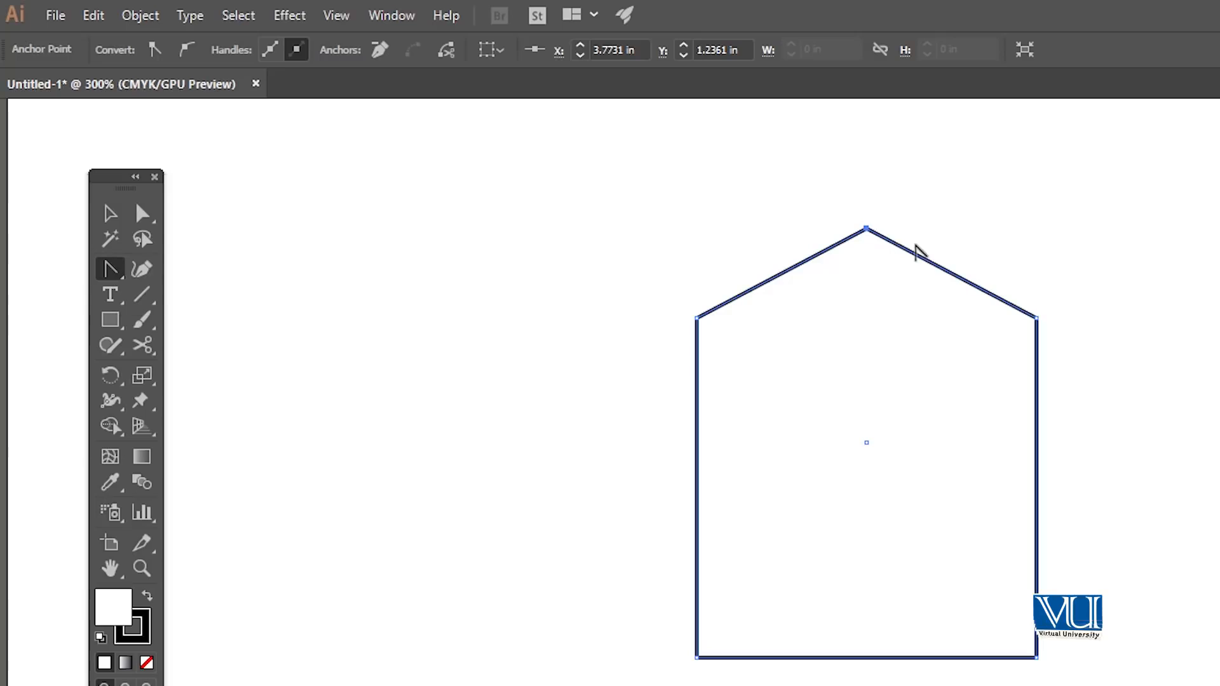
click(866, 229)
drag(877, 233, 1002, 217)
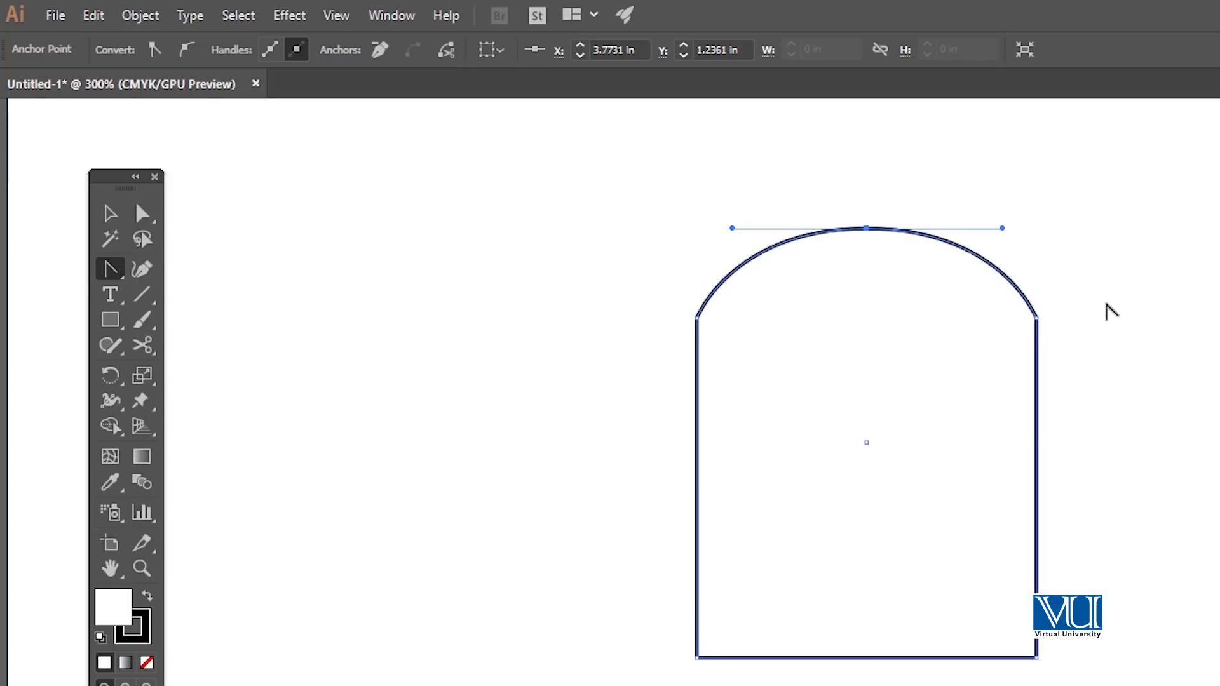
key(v)
click(1122, 321)
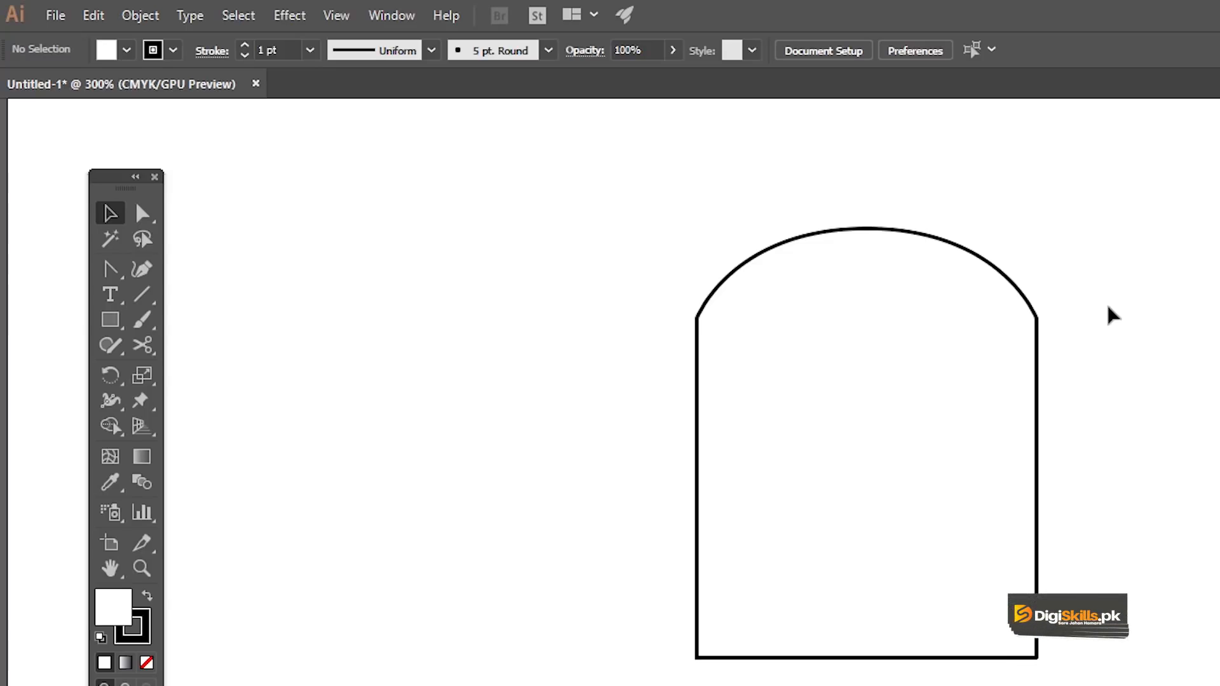
- Move the arched shape about 2.45 in to the right to clear the drawing area
key(z)
alt+click(867, 444)
alt+click(855, 565)
click(852, 620)
click(828, 586)
key(v)
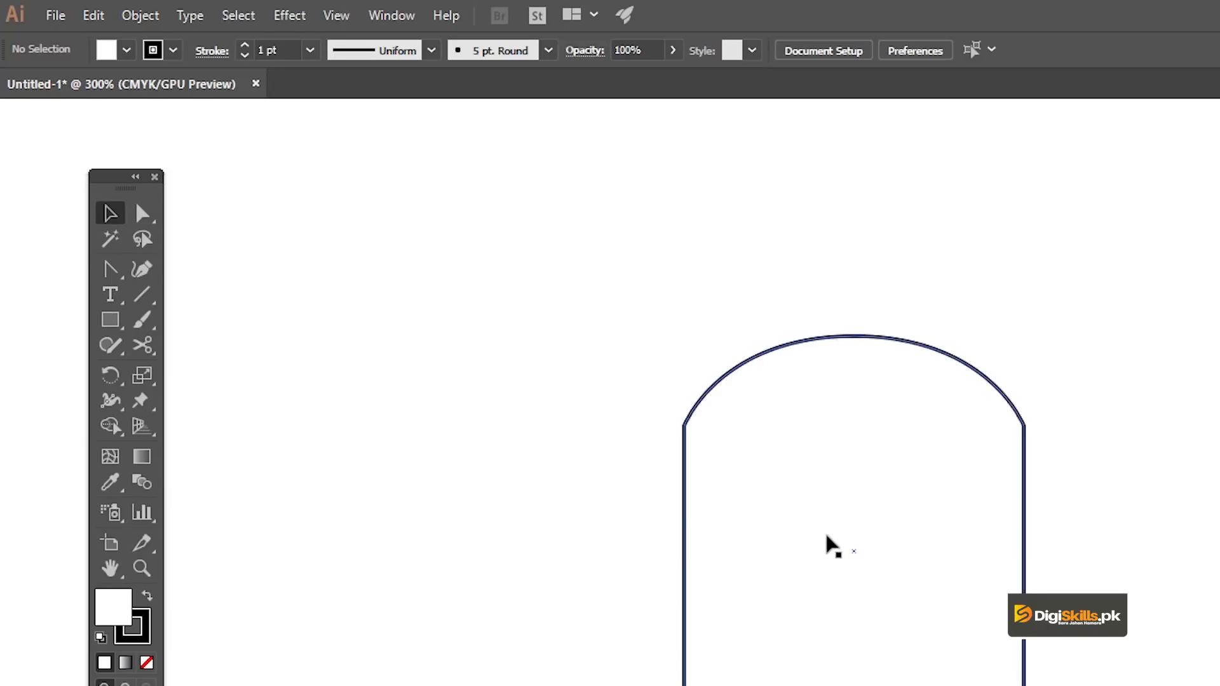
drag(729, 312, 1078, 327)
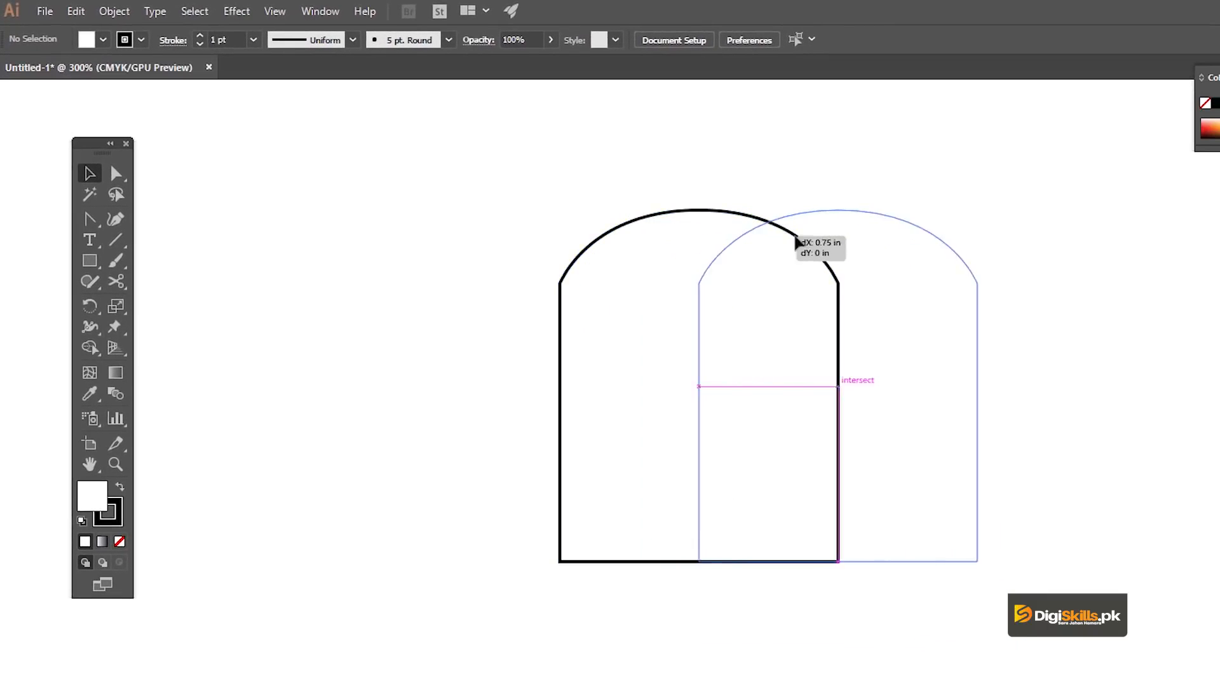
drag(928, 237, 930, 236)
click(833, 145)
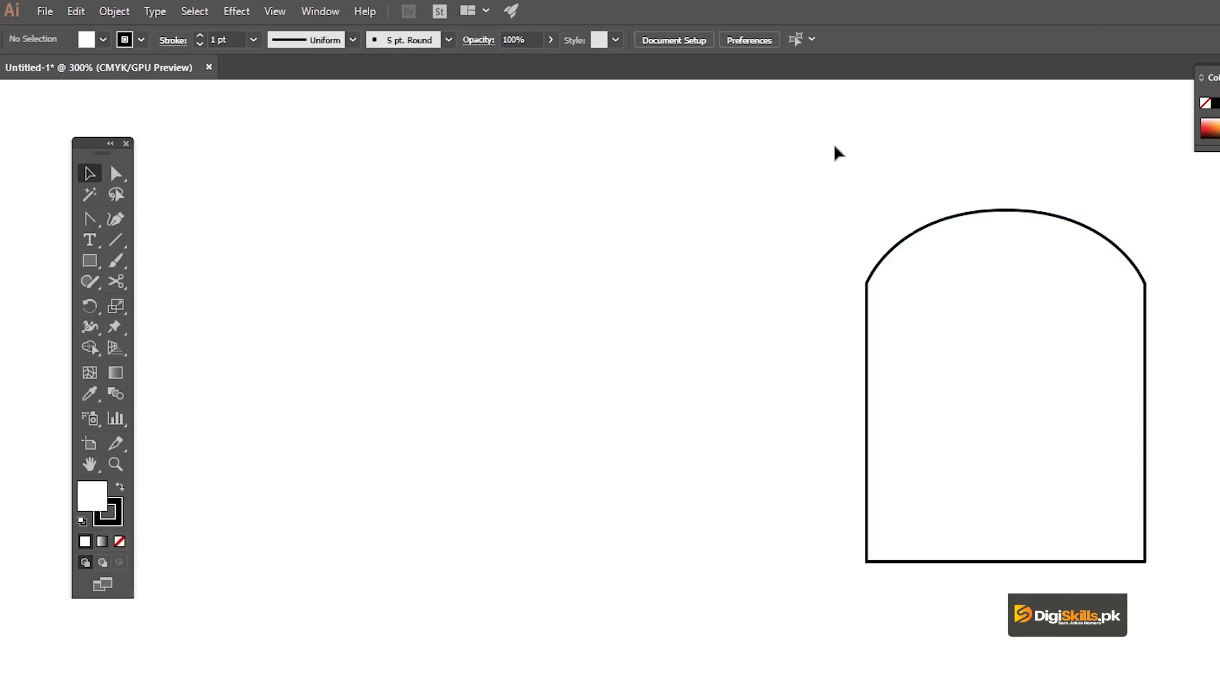
key(ctrl+z)
click(780, 164)
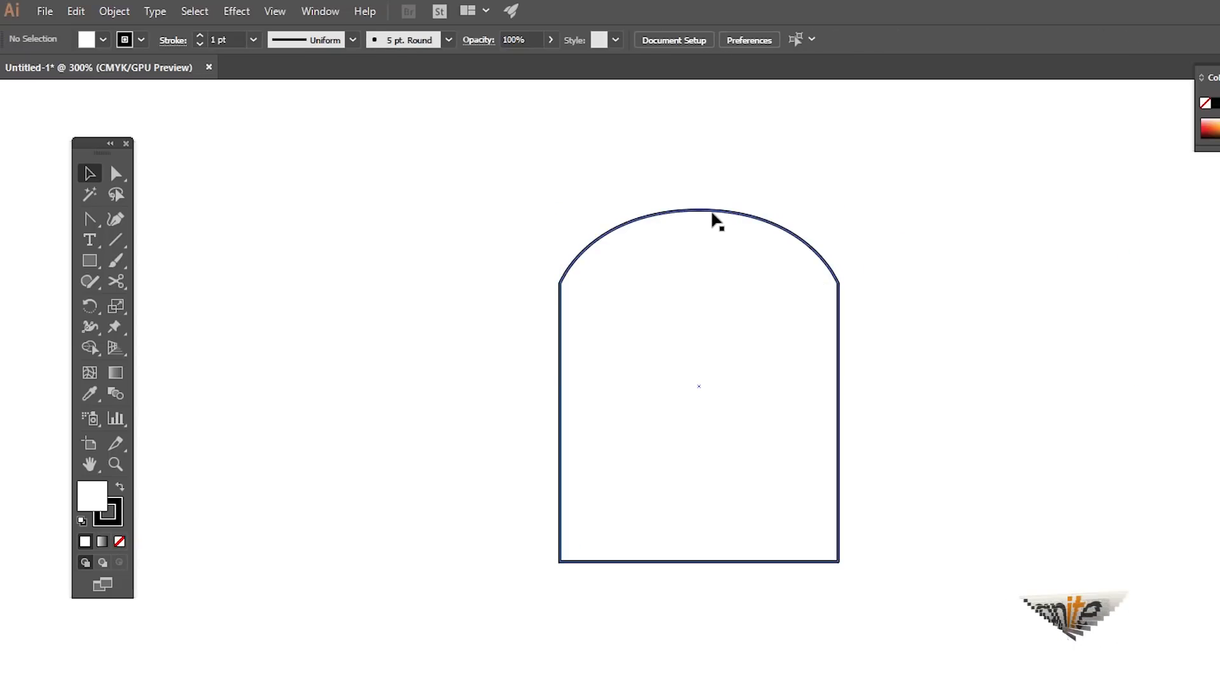
drag(723, 210, 1180, 199)
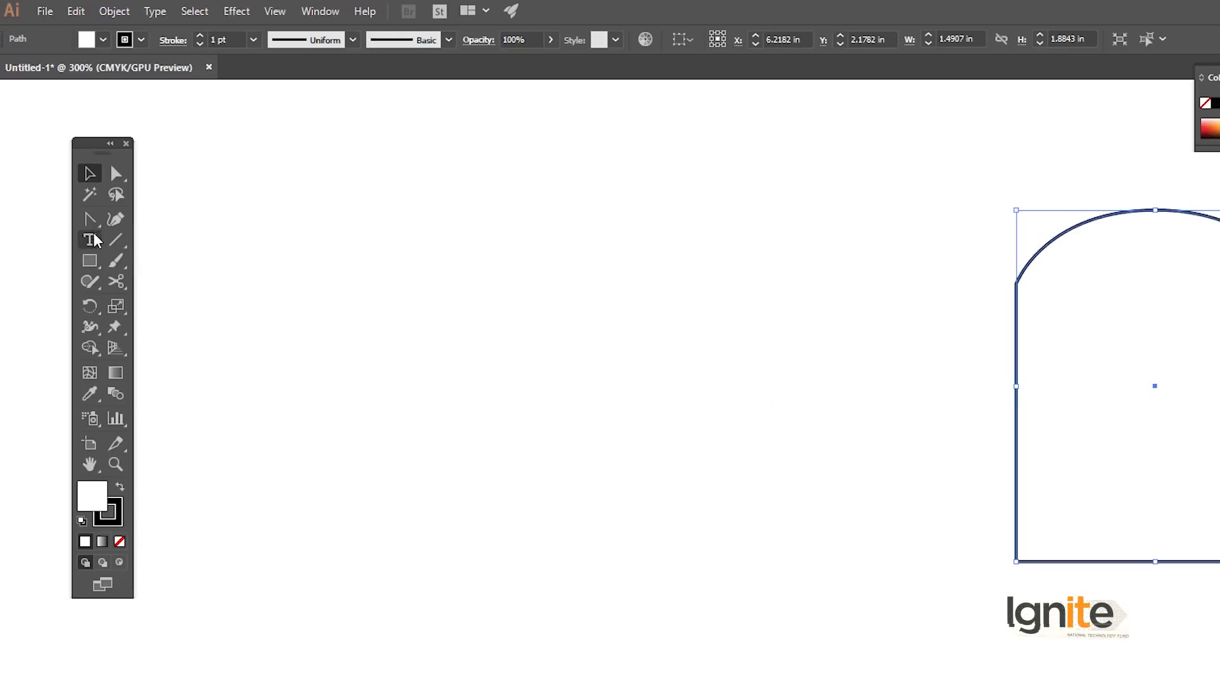
- Draw a hexagon about 1.32 in wide in the cleared area with the Polygon tool
drag(90, 261, 173, 328)
key(shift+x)
drag(532, 309, 552, 317)
key(ctrl+z)
key(ctrl+z)
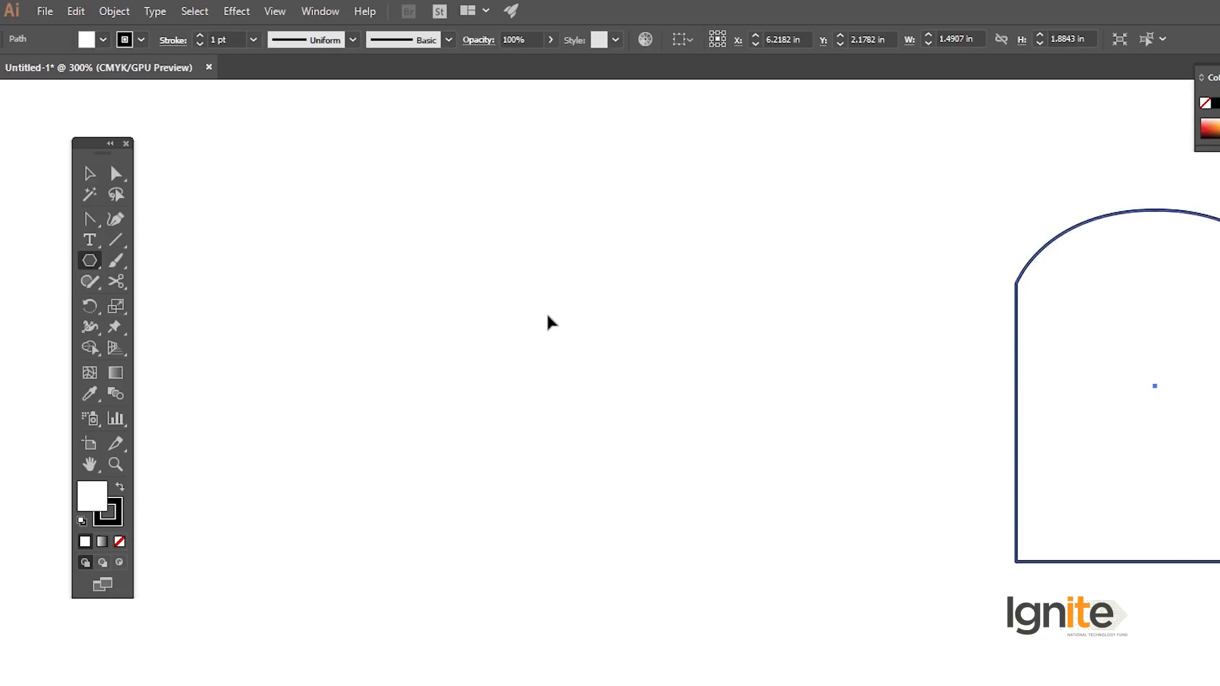
drag(516, 280, 611, 357)
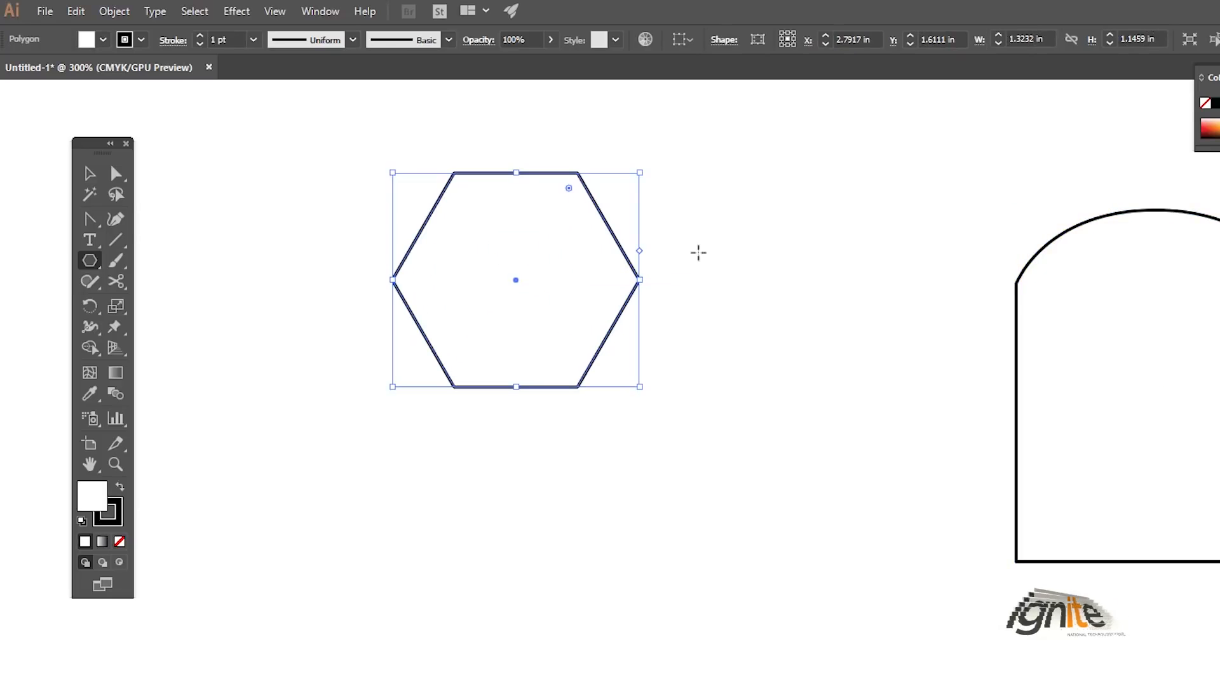
- Select the arched shape by its path and delete it
key(v)
click(789, 258)
click(1110, 219)
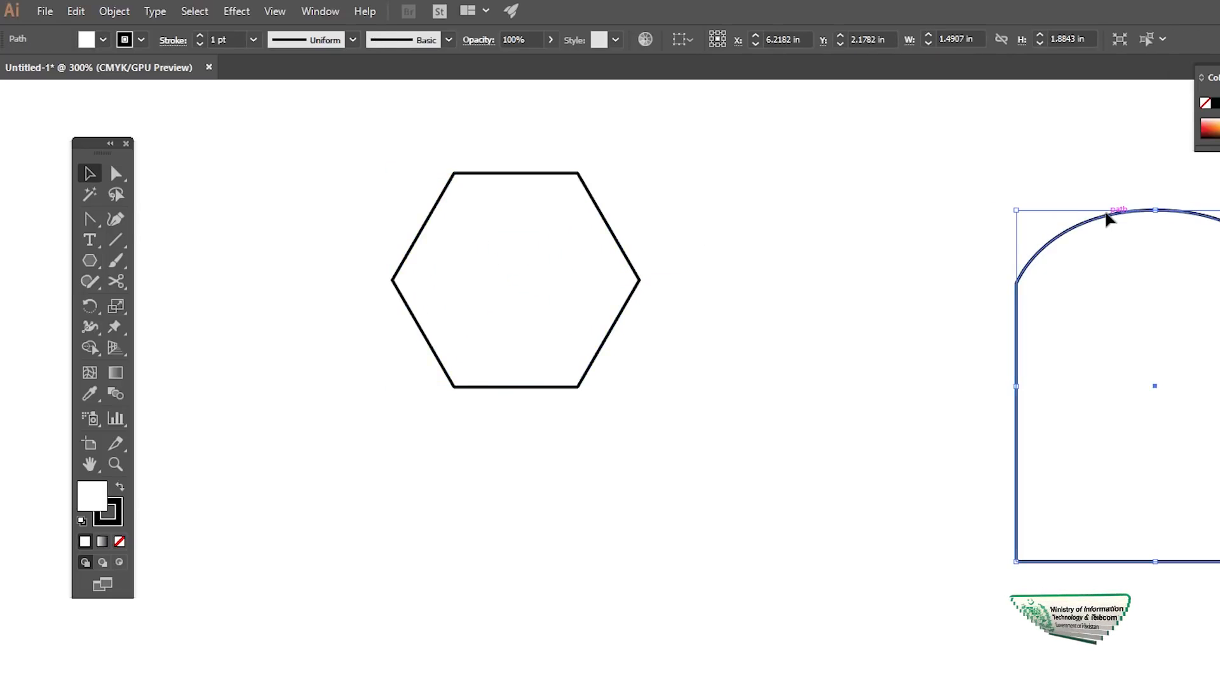
key(Delete)
- Move the hexagon down toward the middle of the view and enlarge it proportionally to about 1.68 in wide
drag(563, 183, 756, 309)
drag(834, 294, 812, 251)
click(669, 256)
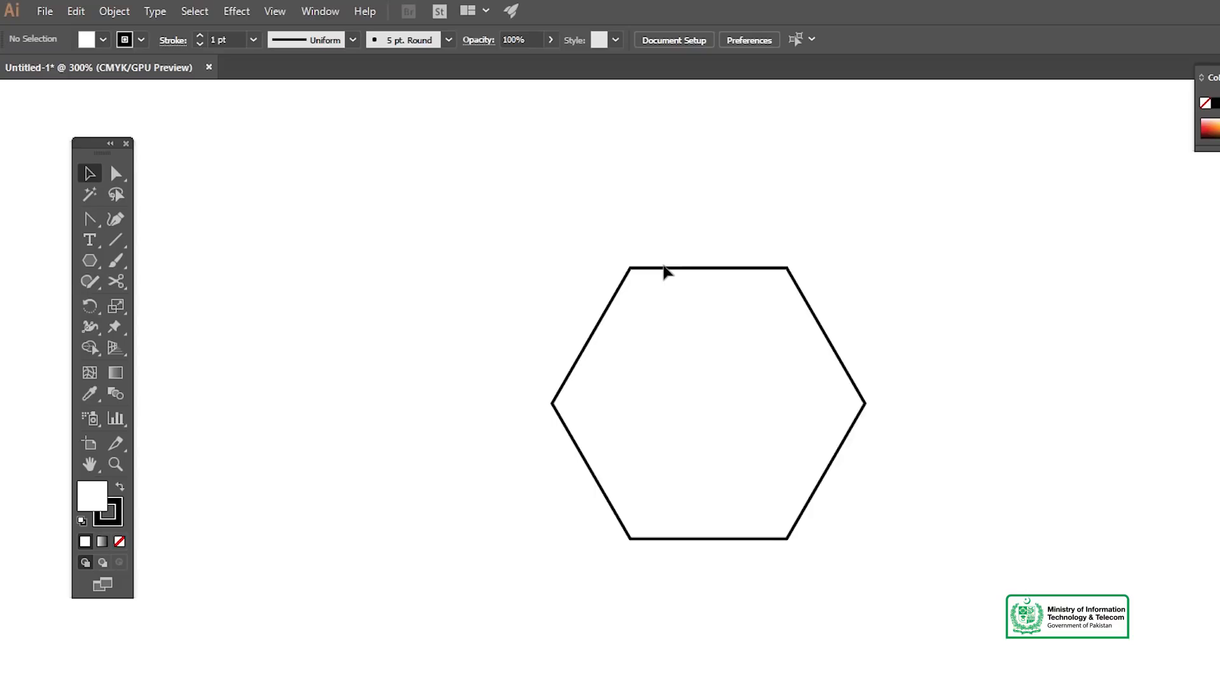
- Bend all six straight sides of the hexagon outward into curves with the Anchor Point tool
click(666, 269)
click(90, 219)
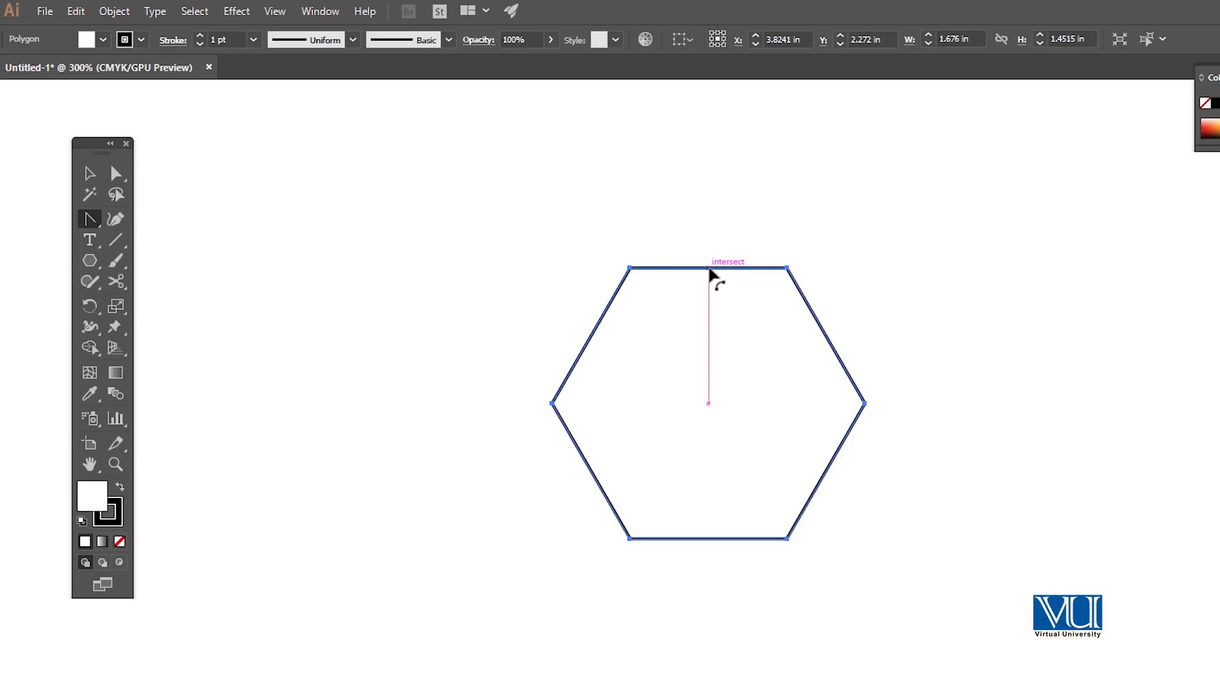
drag(710, 272, 708, 240)
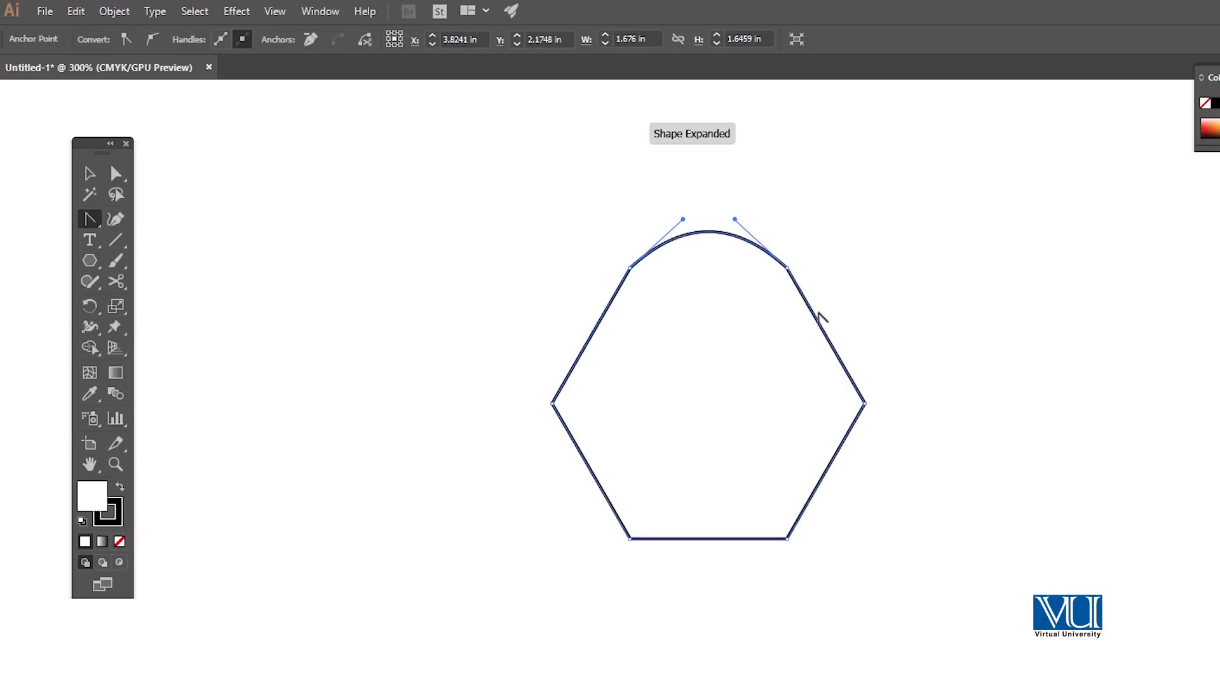
mouse_move(824, 337)
mouse_down()
mouse_move(870, 330)
mouse_move(848, 331)
mouse_up()
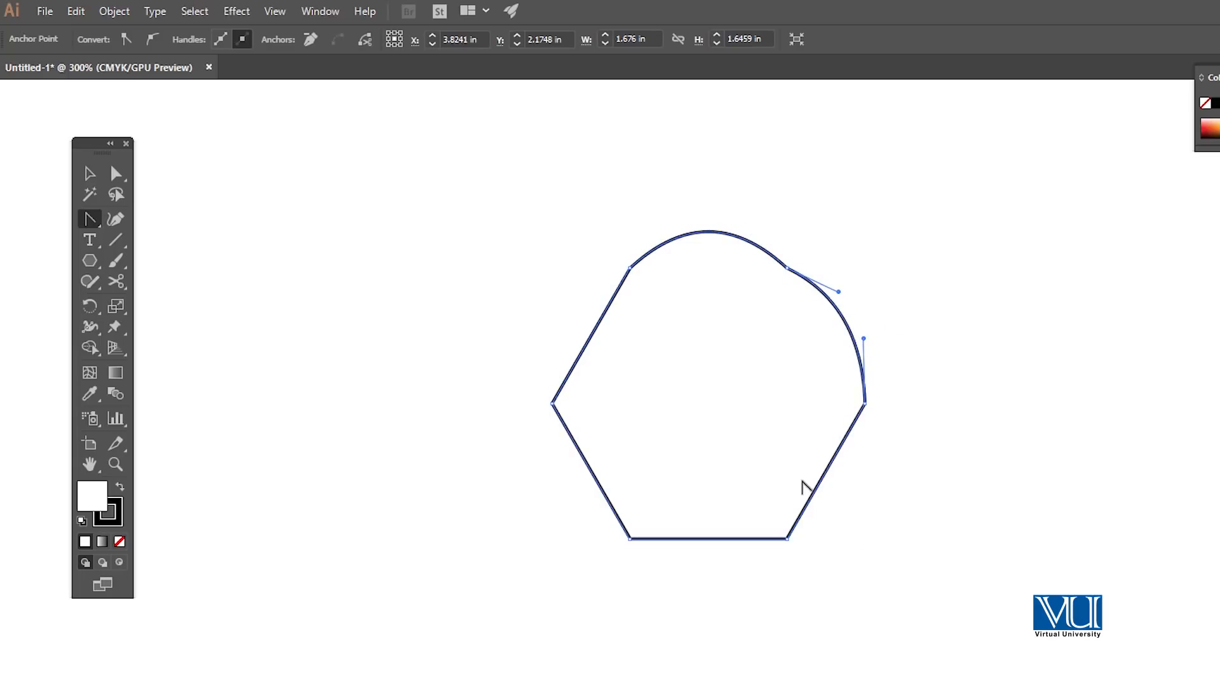
drag(830, 467, 859, 492)
mouse_move(715, 540)
mouse_down()
mouse_move(715, 568)
mouse_move(711, 557)
mouse_up()
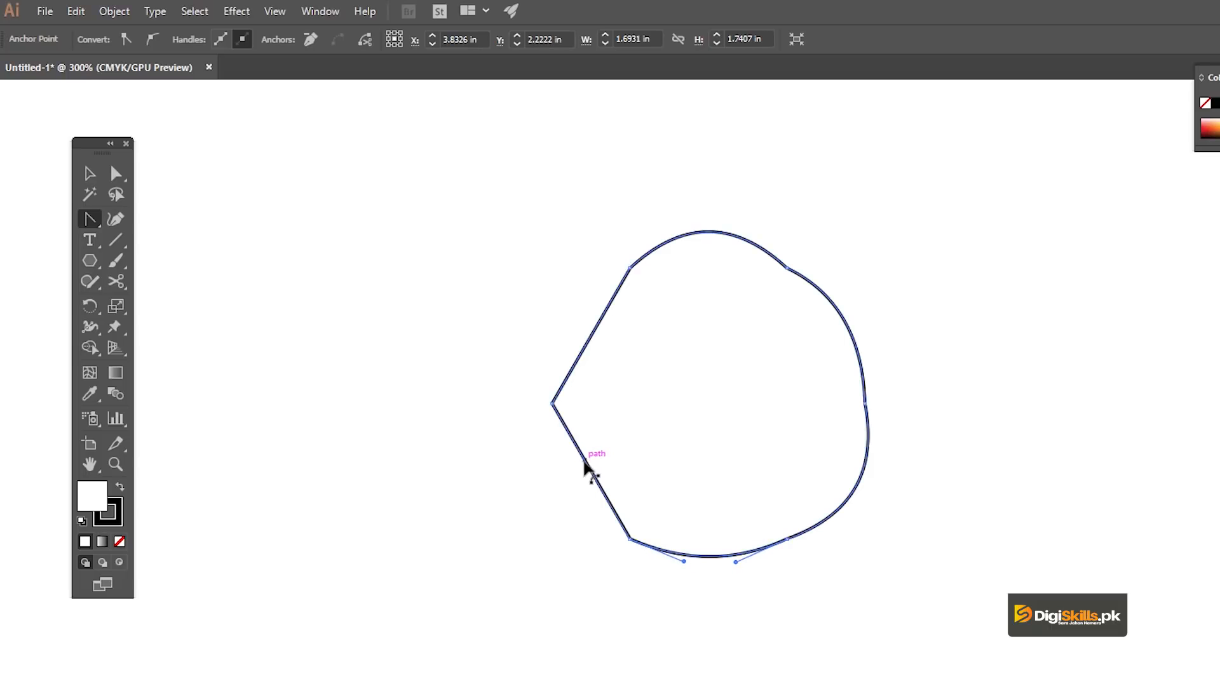
drag(572, 464, 567, 482)
drag(600, 327, 577, 318)
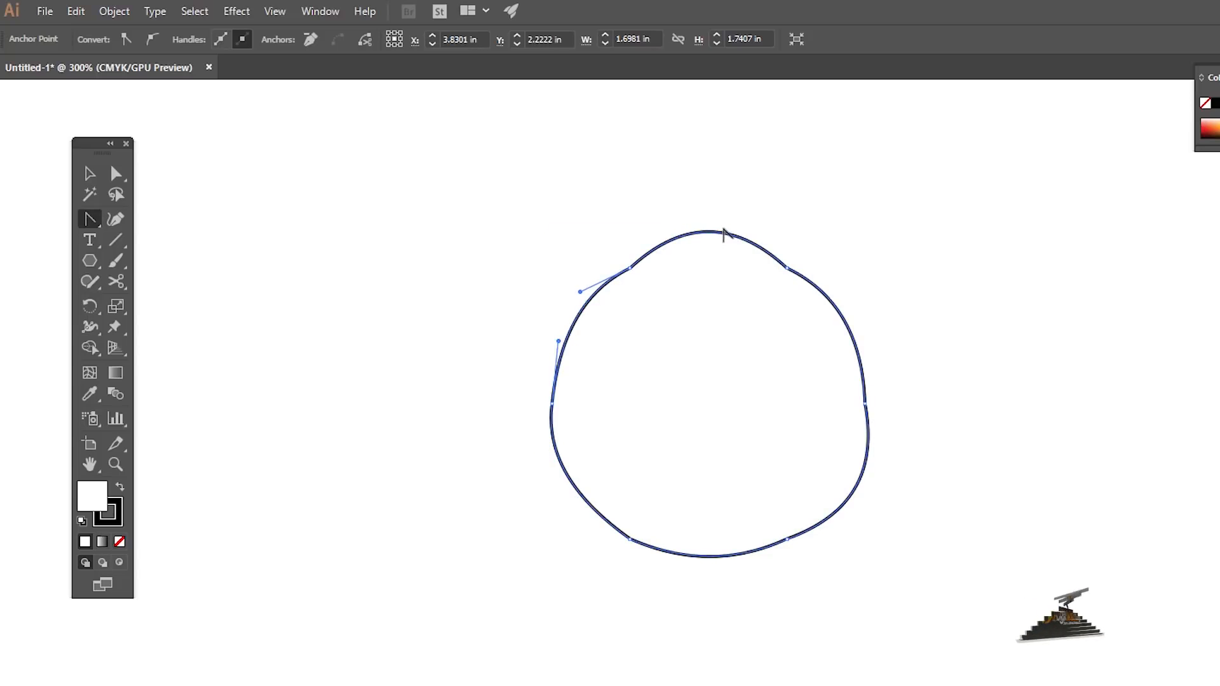
- Try to convert the curved hexagon's leftmost anchor point into a sharp corner with the Anchor Point tool
click(710, 232)
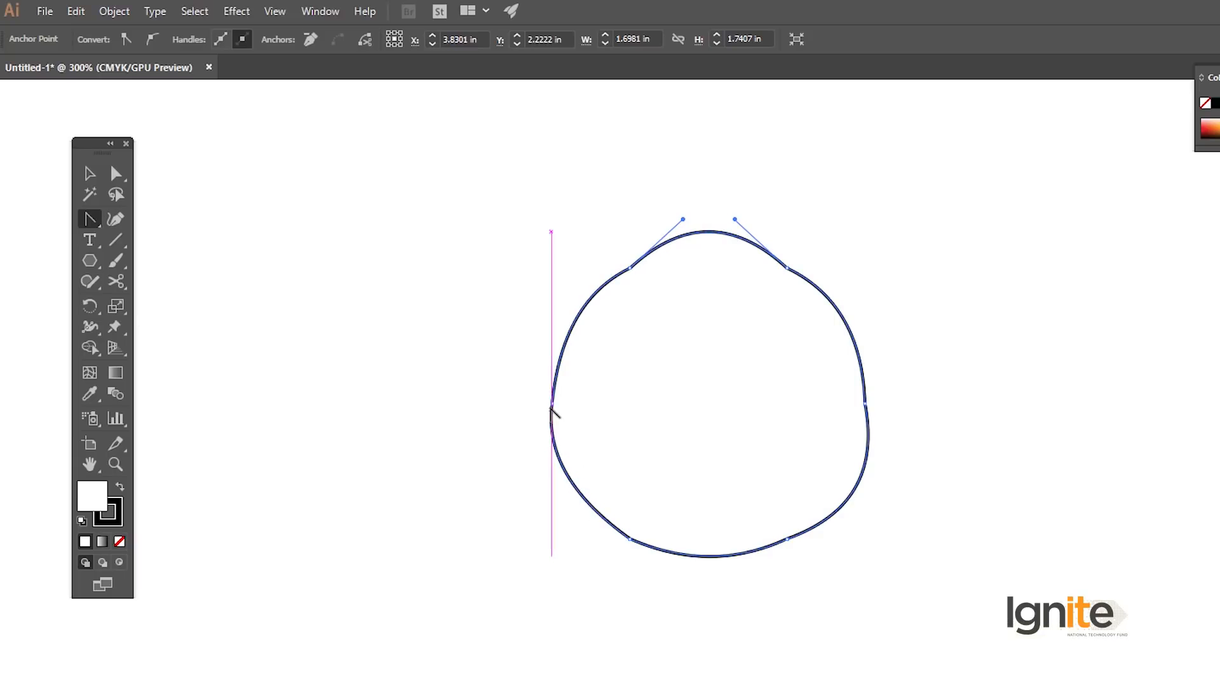
click(551, 403)
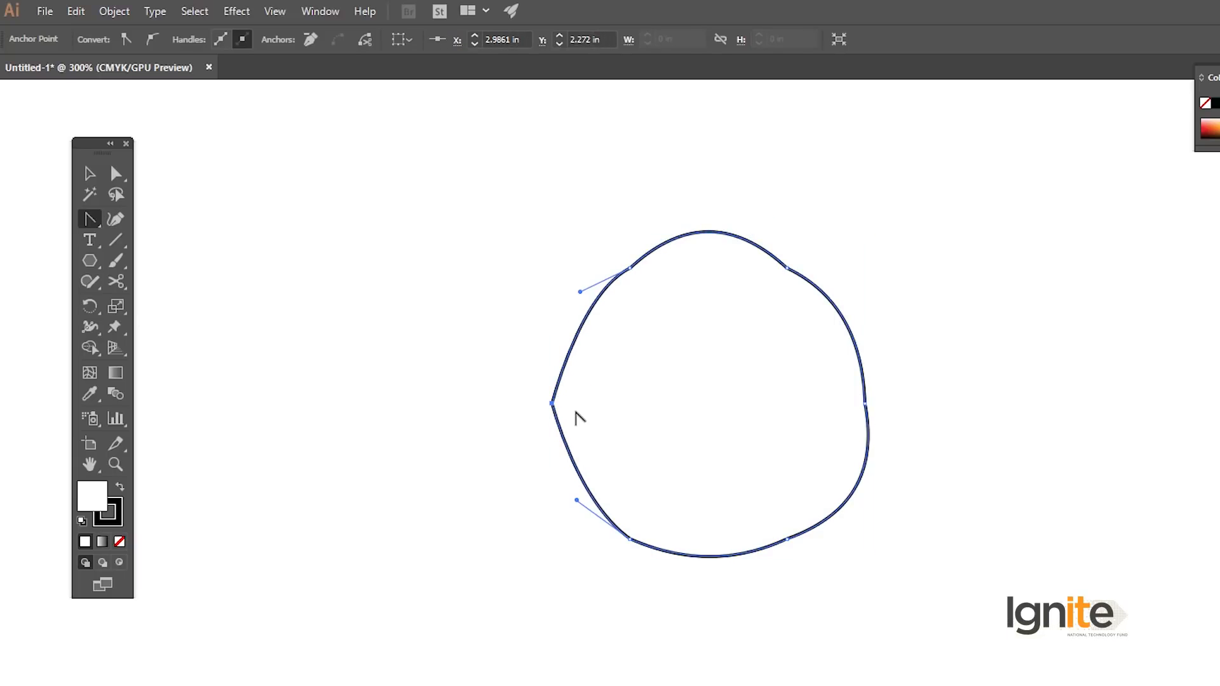
key(ctrl+z)
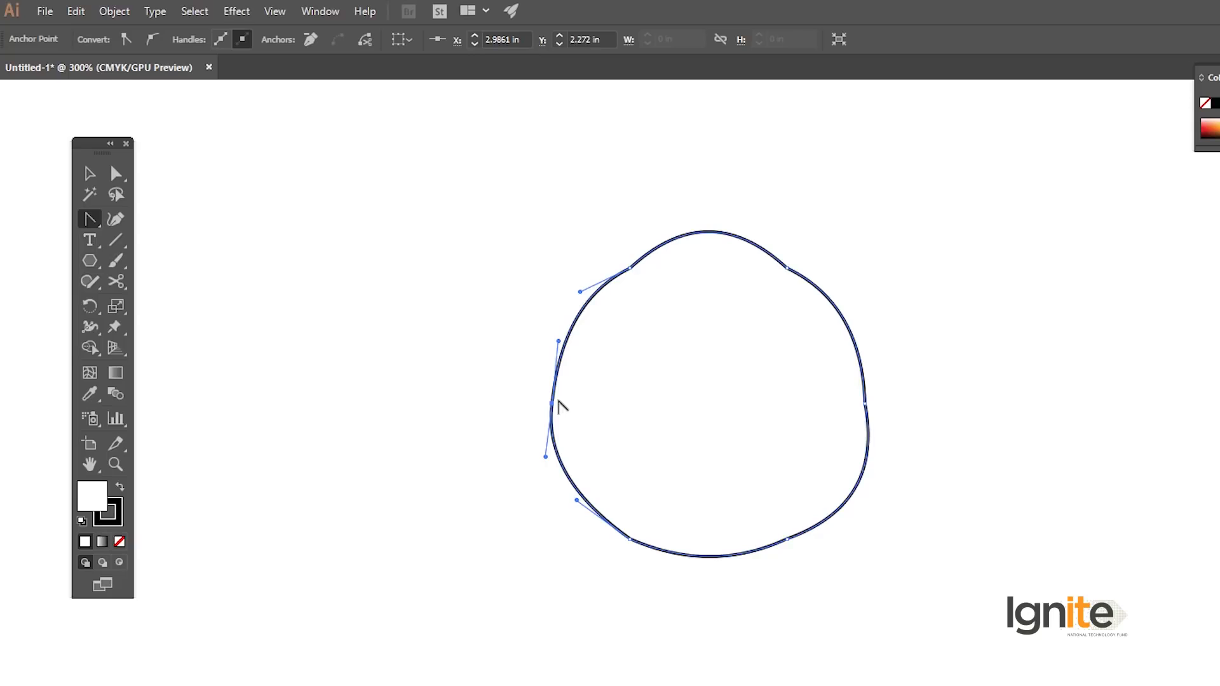
click(552, 403)
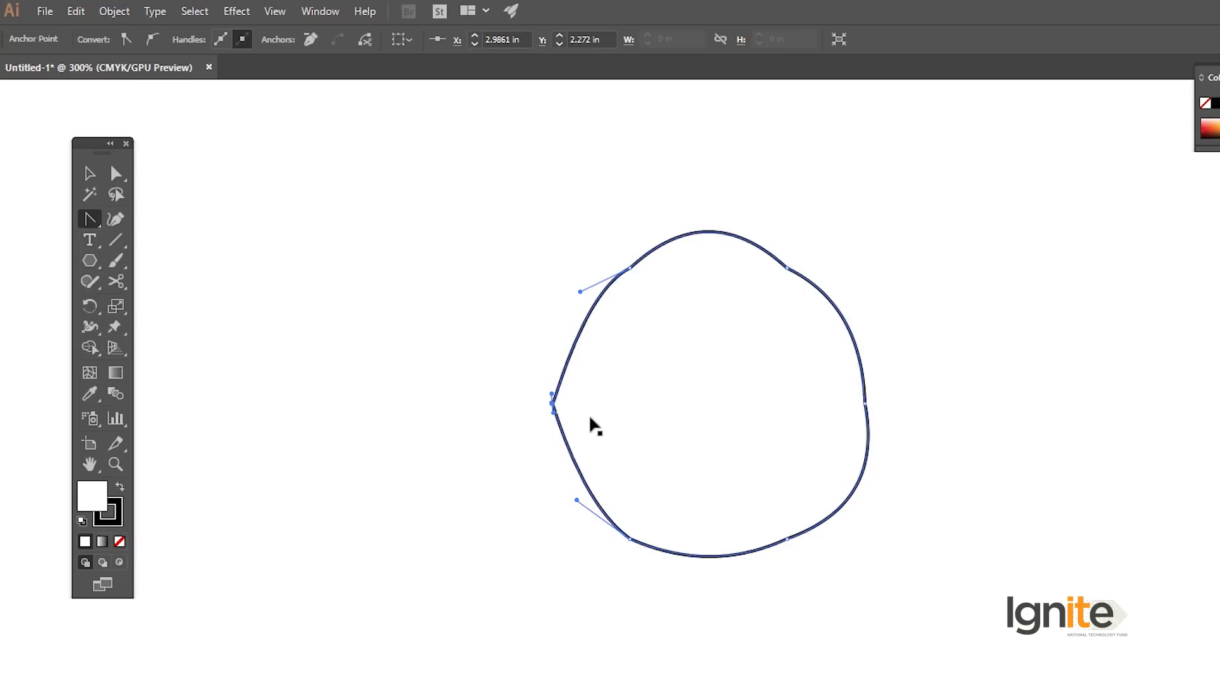
key(ctrl+z)
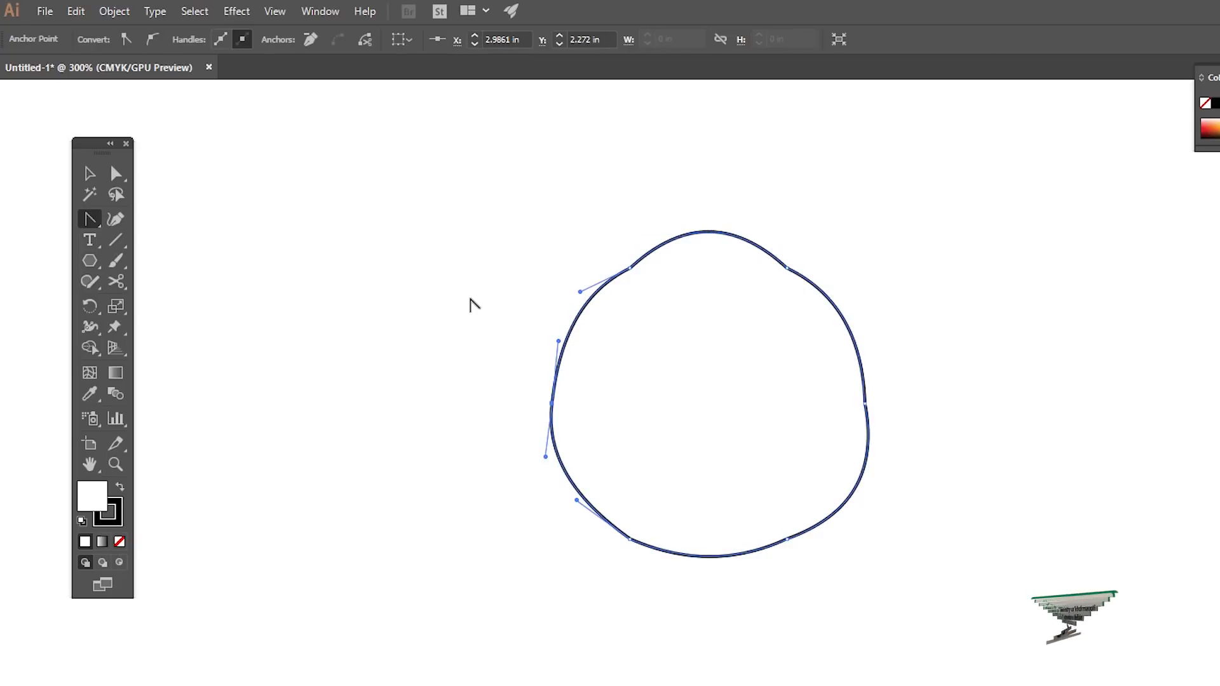
- Nudge the curved hexagon's two bottom anchor points and its rightmost and leftmost ones slightly with the Direct Selection tool
click(116, 173)
click(789, 206)
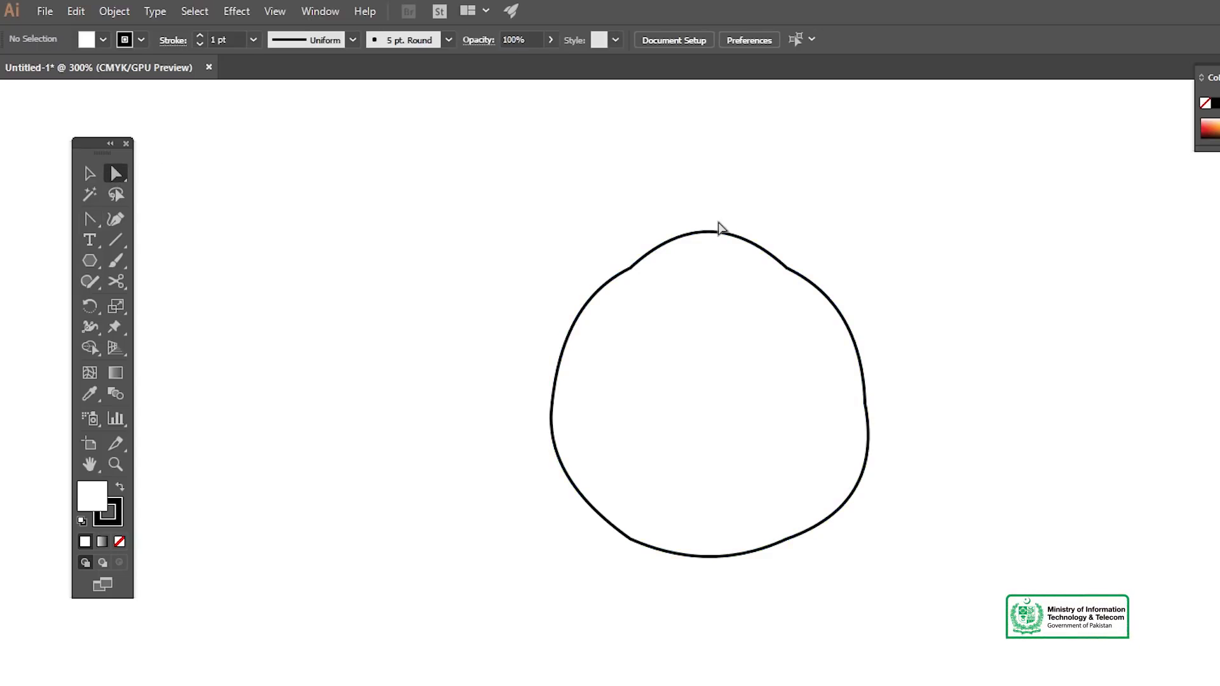
click(716, 235)
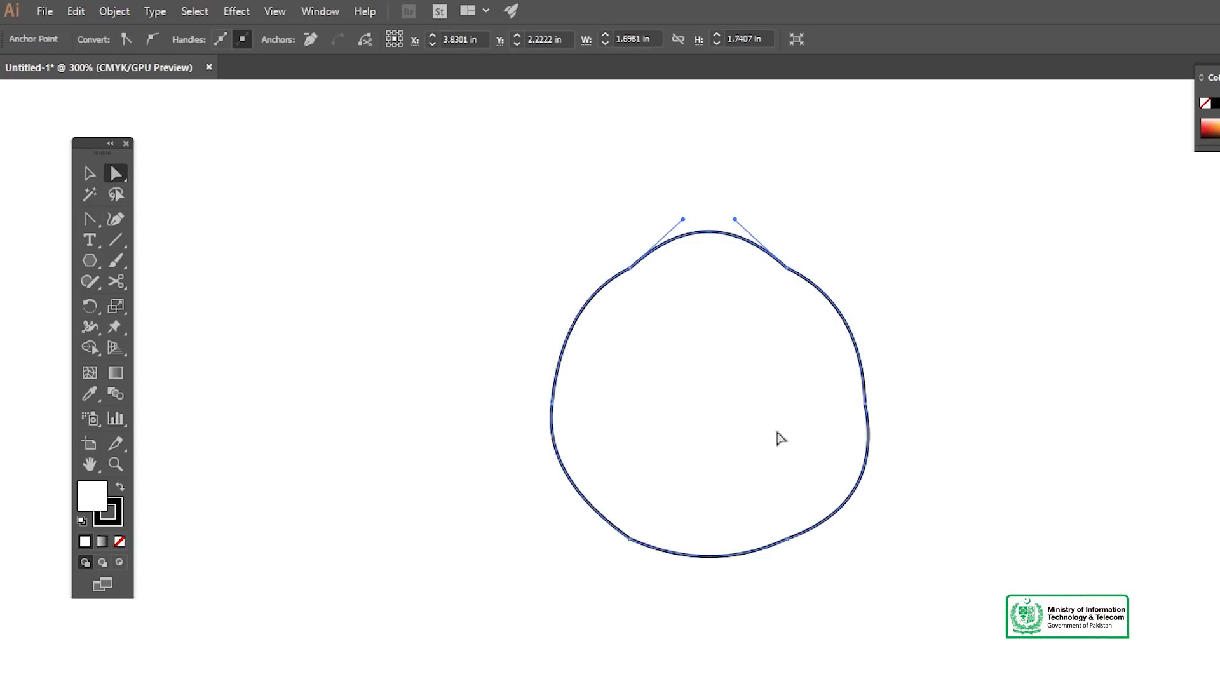
drag(638, 540, 635, 537)
drag(788, 539, 792, 537)
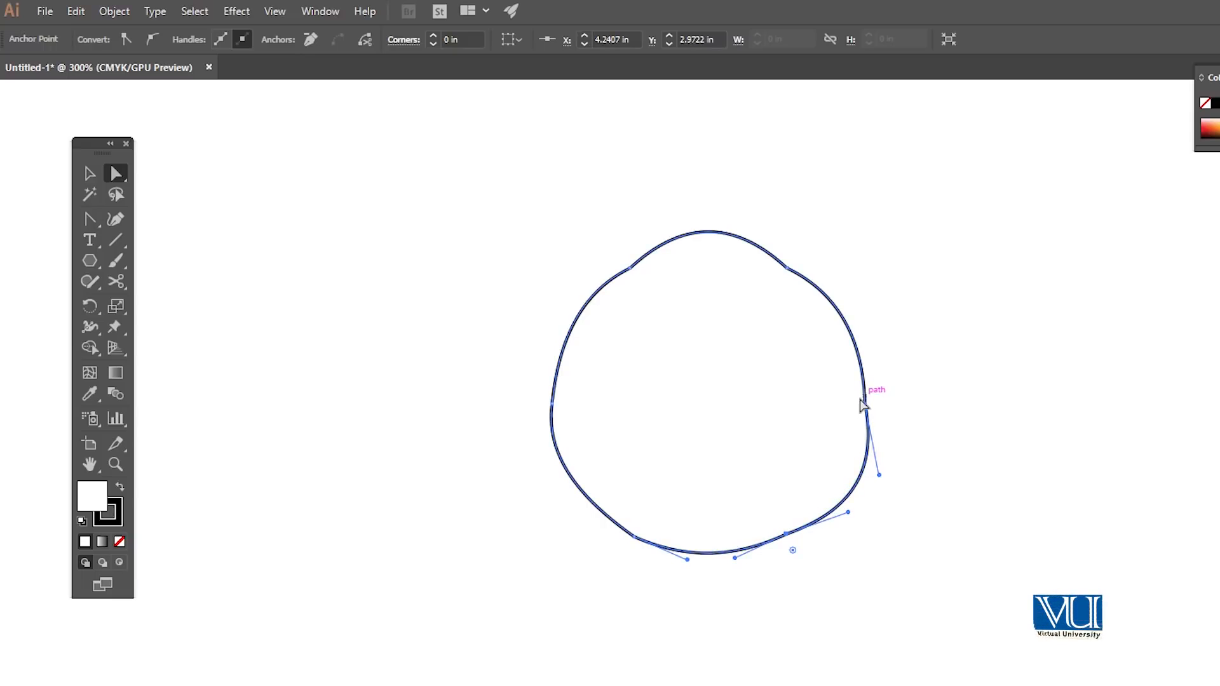
mouse_move(867, 407)
mouse_down()
mouse_move(856, 409)
mouse_move(858, 394)
mouse_up()
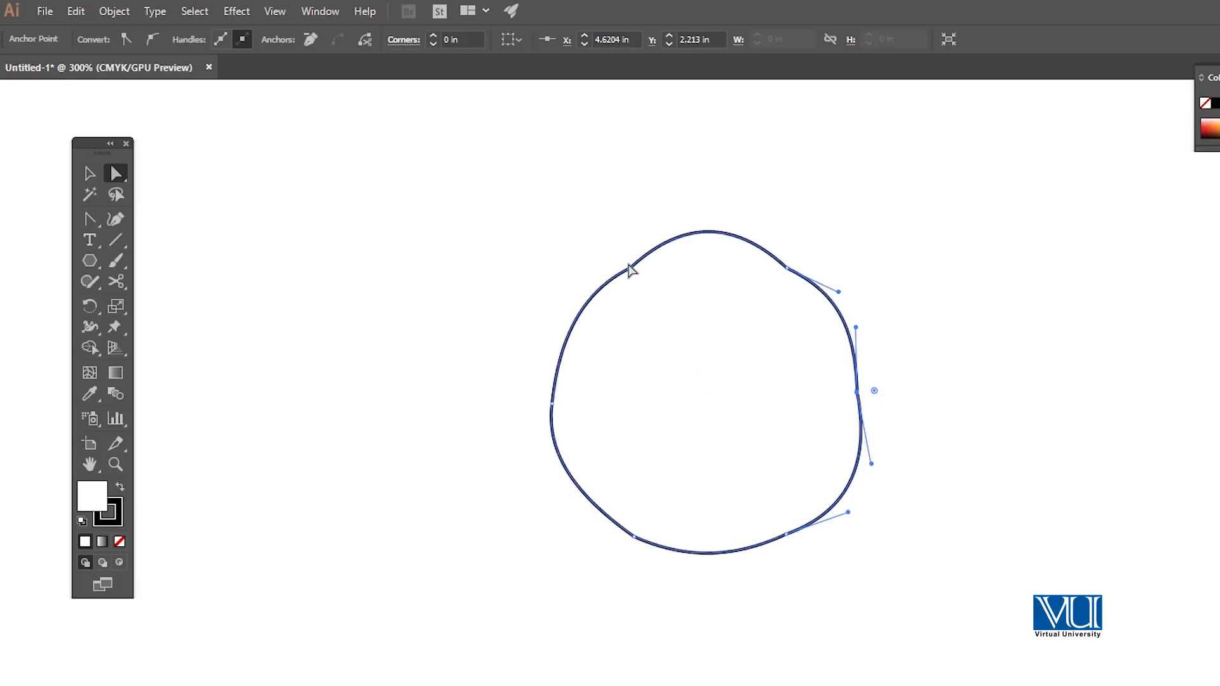
drag(552, 404, 553, 389)
click(569, 184)
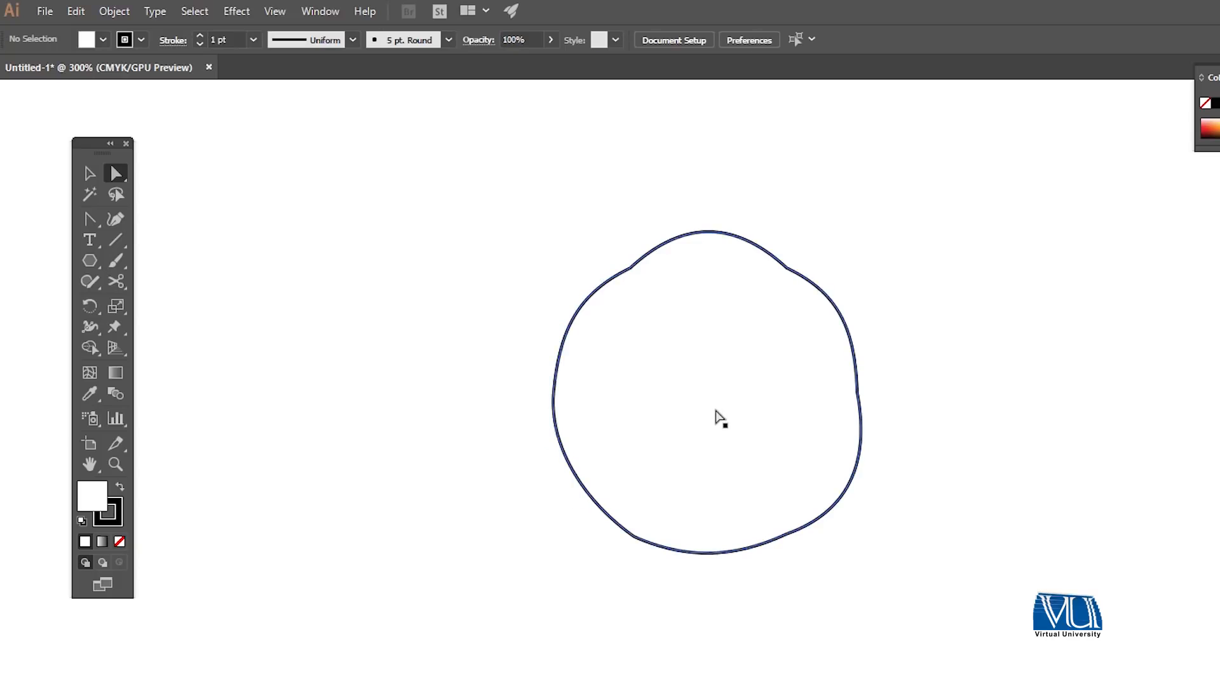
- Bulge the curved shape's side and bottom segments further outward with the Direct Selection tool to form a six-lobed flower outline
click(858, 474)
drag(861, 478, 868, 478)
click(844, 316)
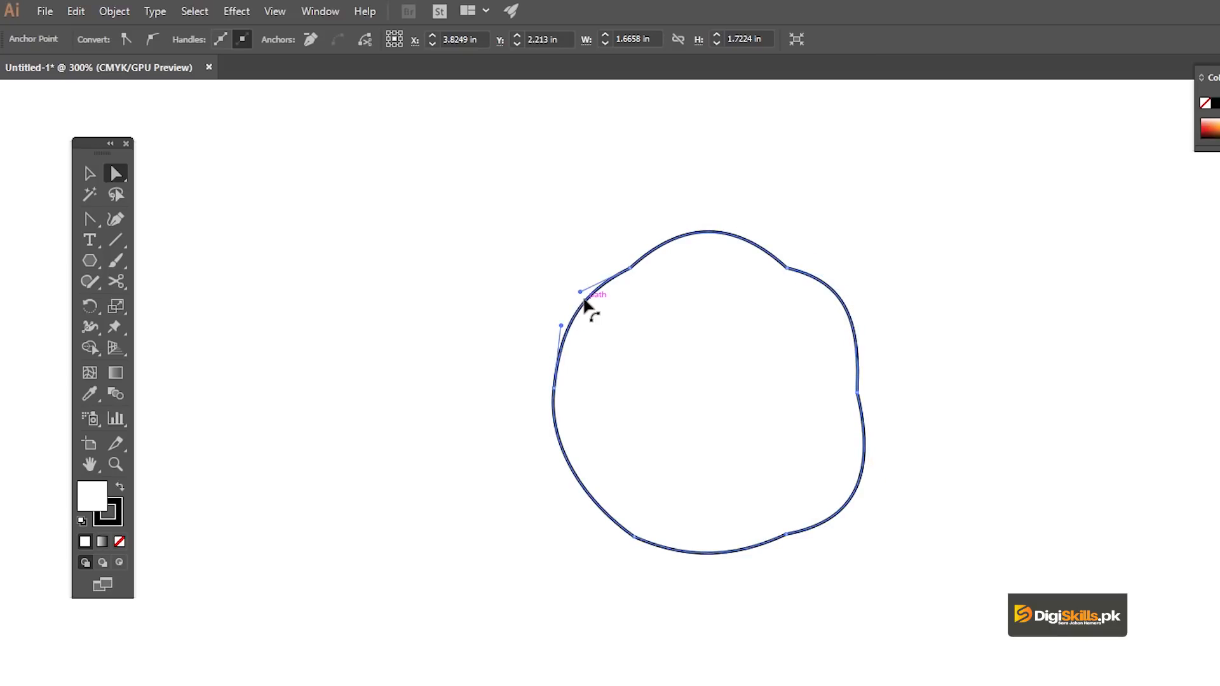
drag(568, 458, 552, 470)
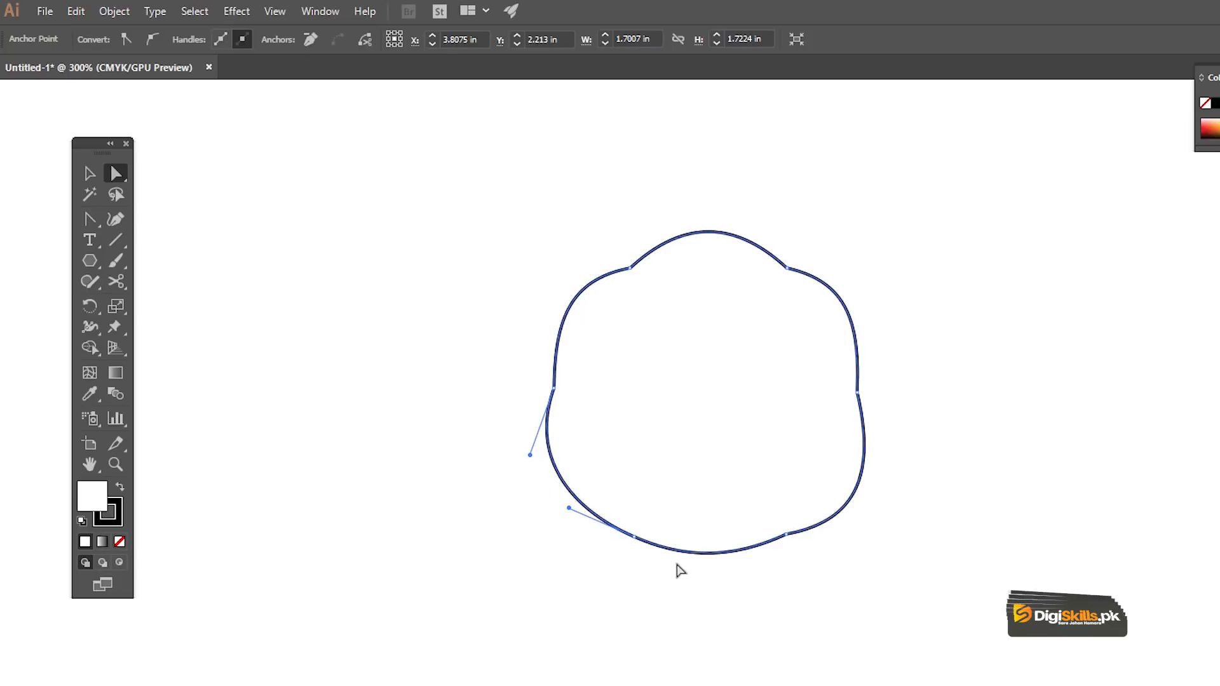
drag(703, 556, 705, 575)
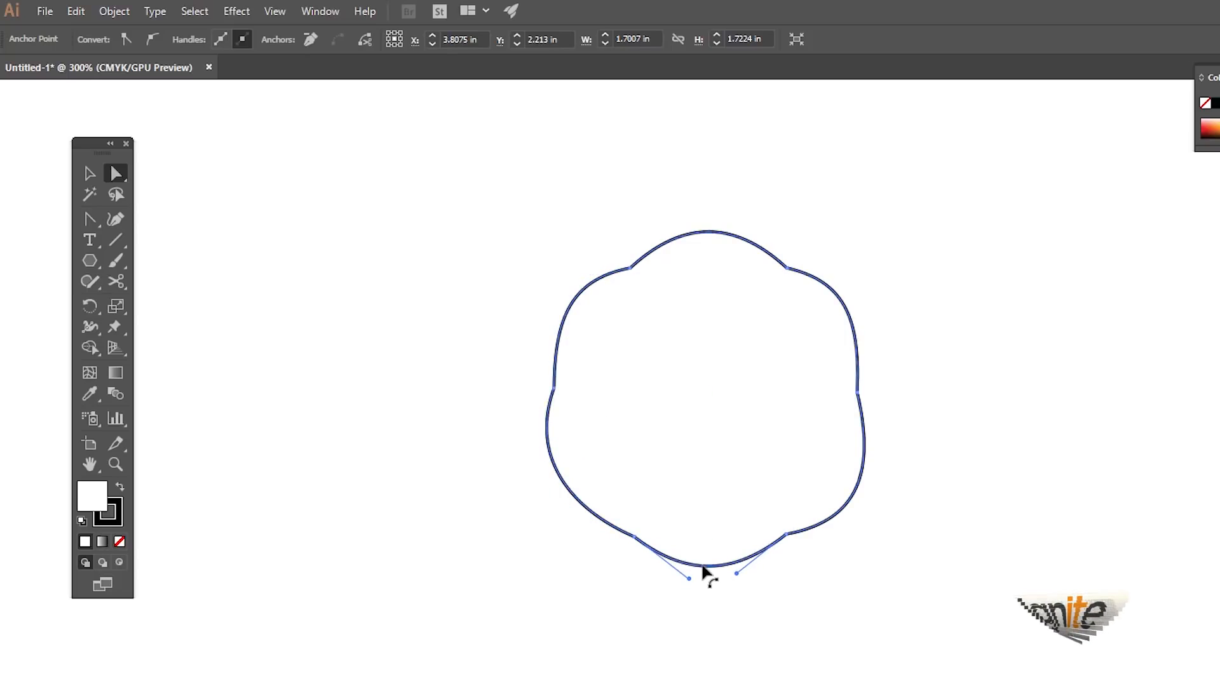
click(963, 397)
key(z)
alt+click(694, 454)
alt+click(696, 455)
alt+click(714, 509)
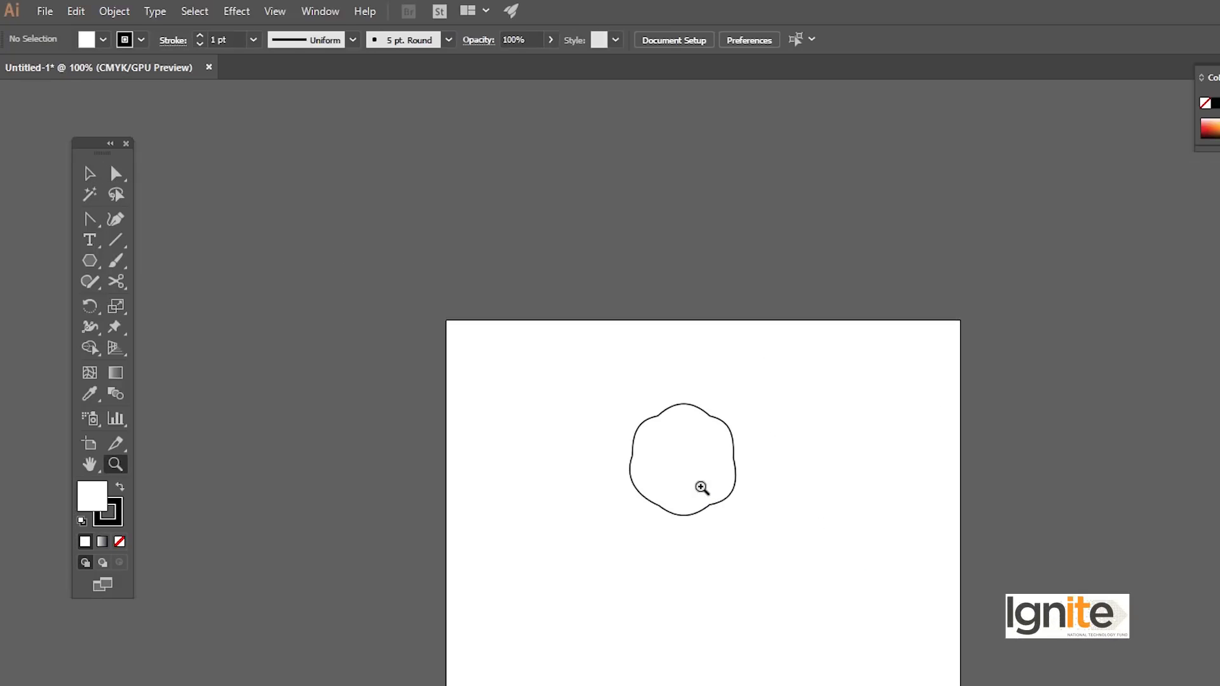